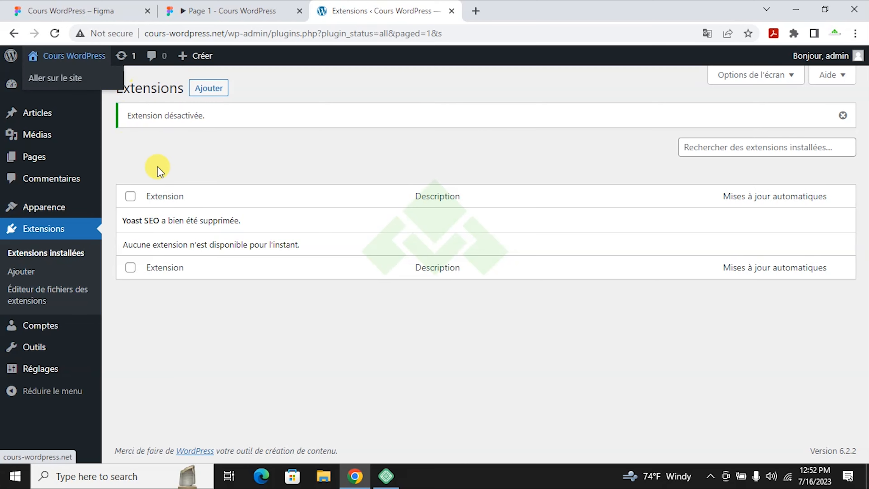
# Look at the header and hero section of the Figma prototype, and return to the WordPress extensions page.
pyautogui.click(252, 10)
pyautogui.scroll(15, 415, 242)
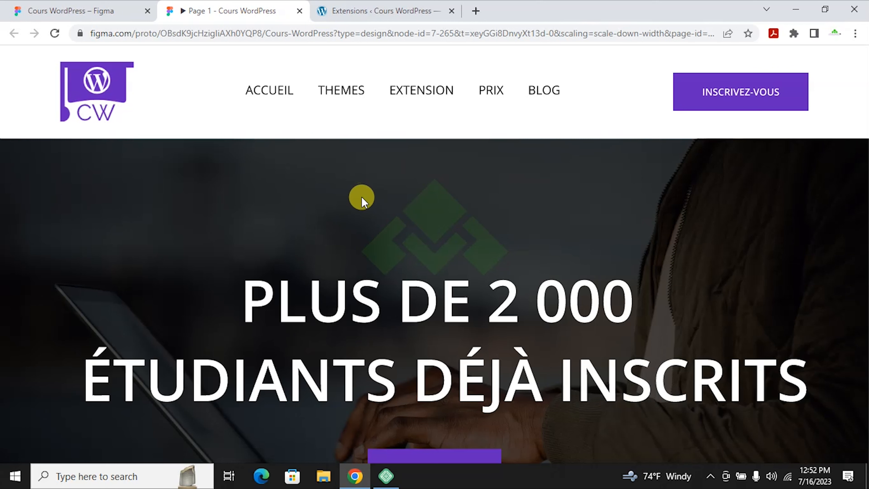
pyautogui.click(385, 10)
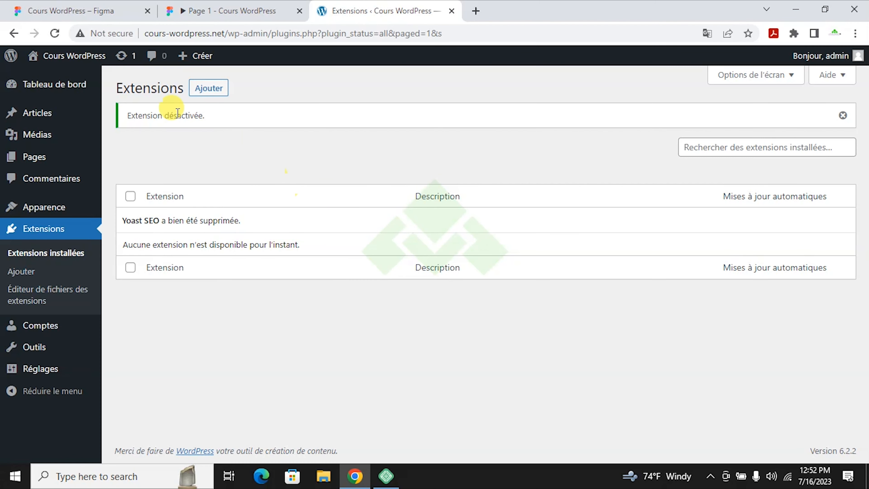
pyautogui.click(76, 60)
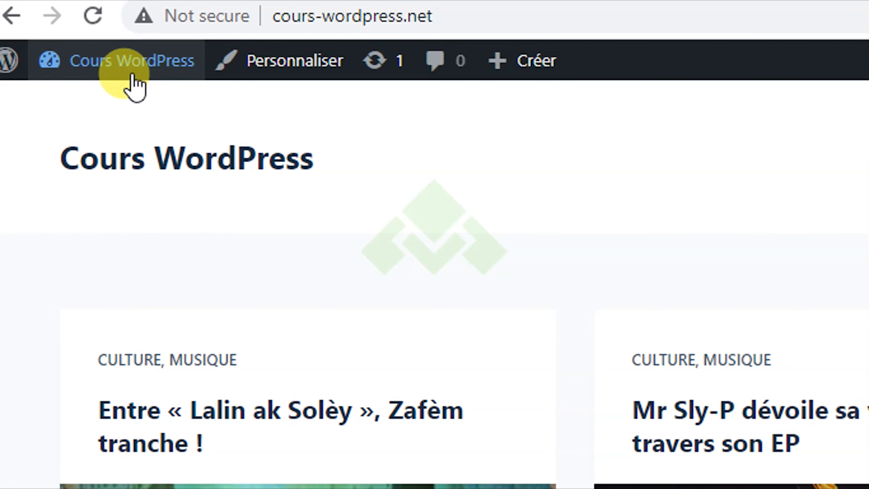
pyautogui.click(133, 76)
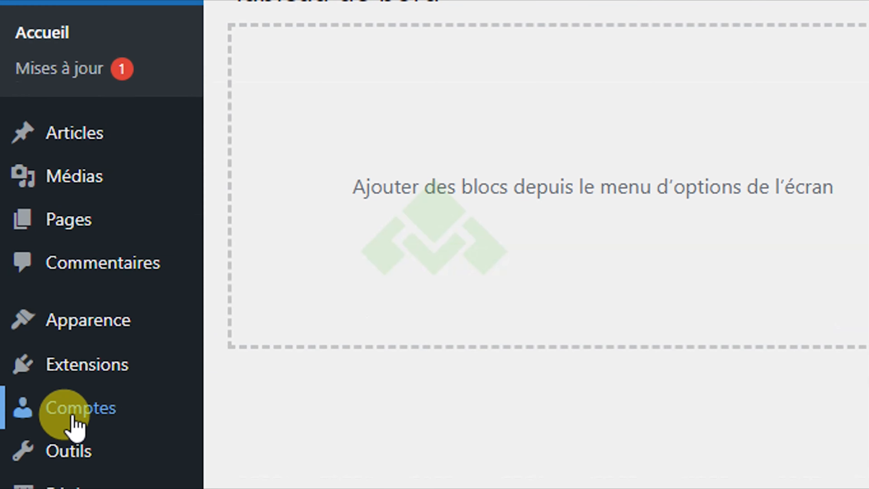
pyautogui.moveTo(65, 315)
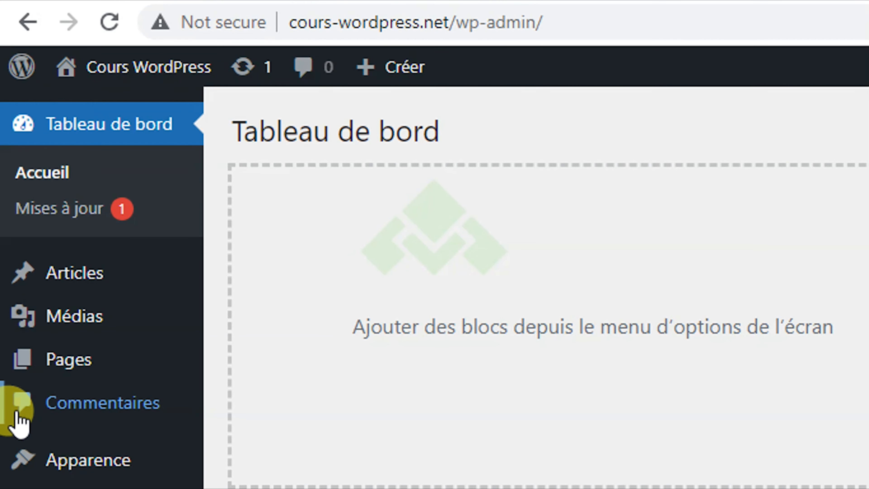
pyautogui.moveTo(38, 460)
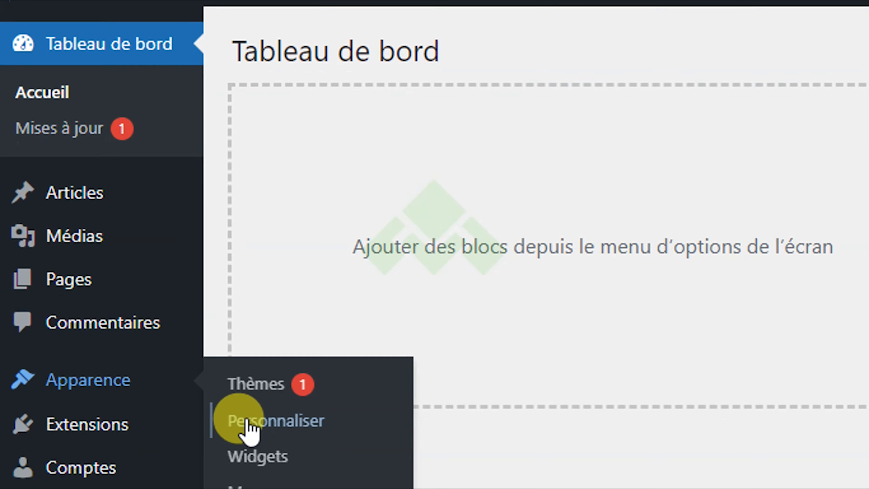
pyautogui.click(277, 409)
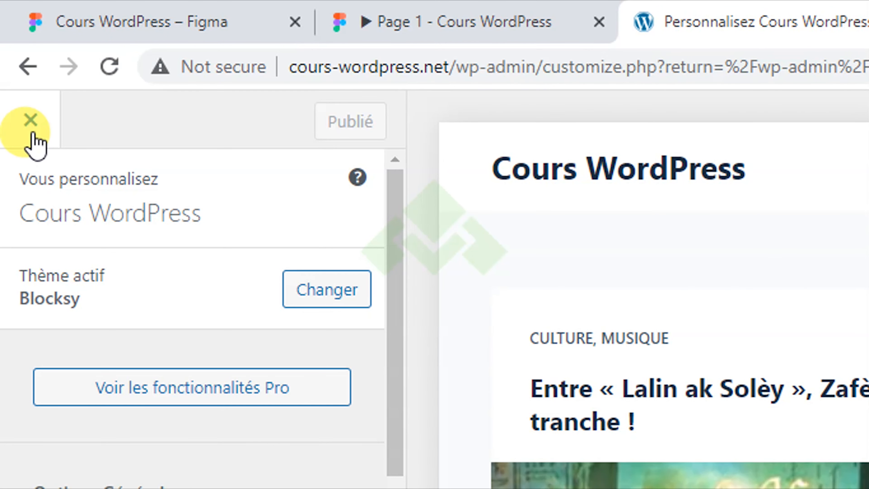
pyautogui.click(32, 133)
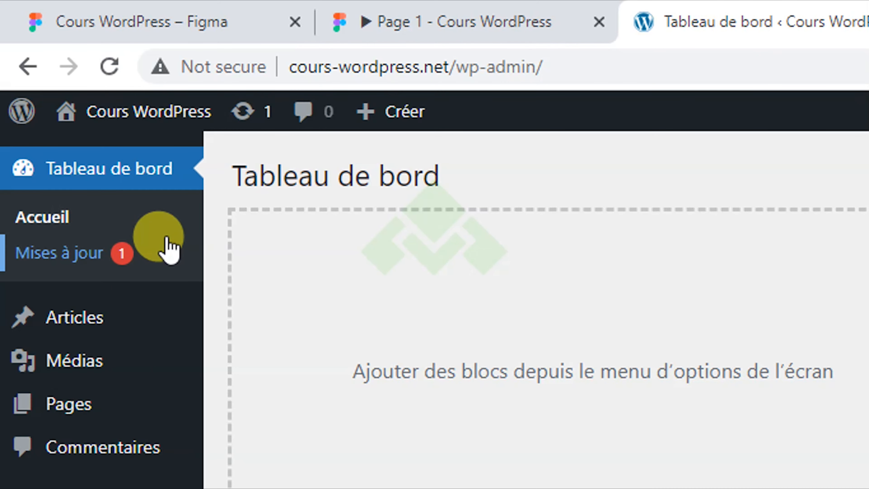
# Visit the site's front page, open the theme Customizer from it, and look through the available option sections.
pyautogui.click(148, 113)
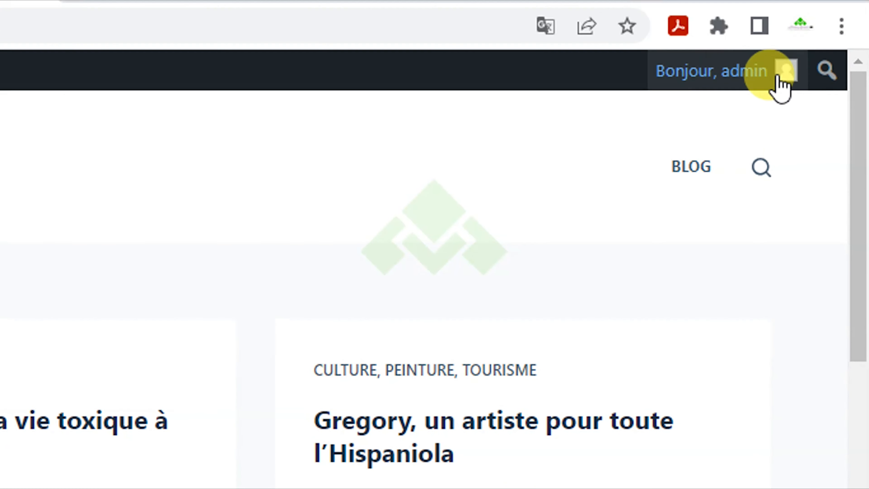
pyautogui.click(279, 90)
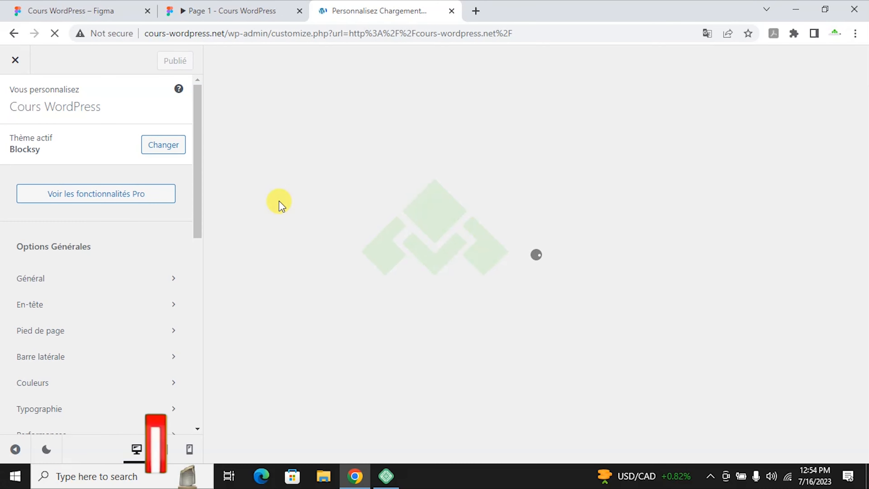
pyautogui.scroll(-5, 120, 255)
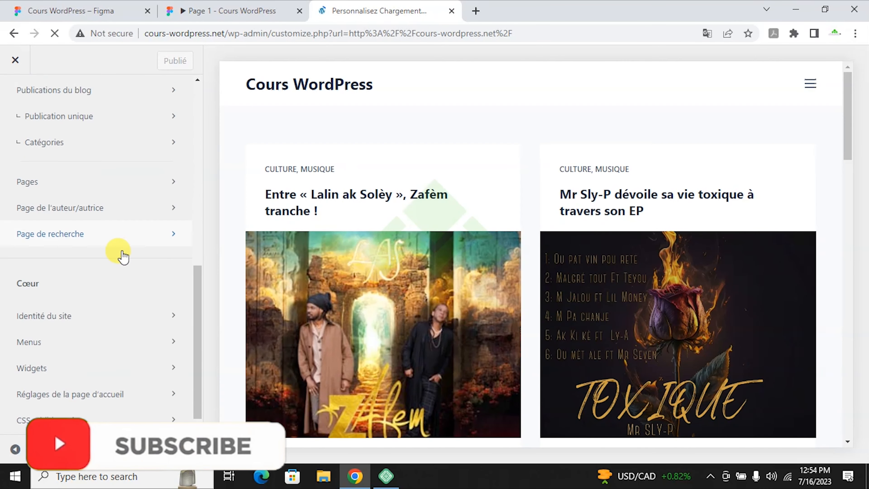
pyautogui.scroll(5, 120, 250)
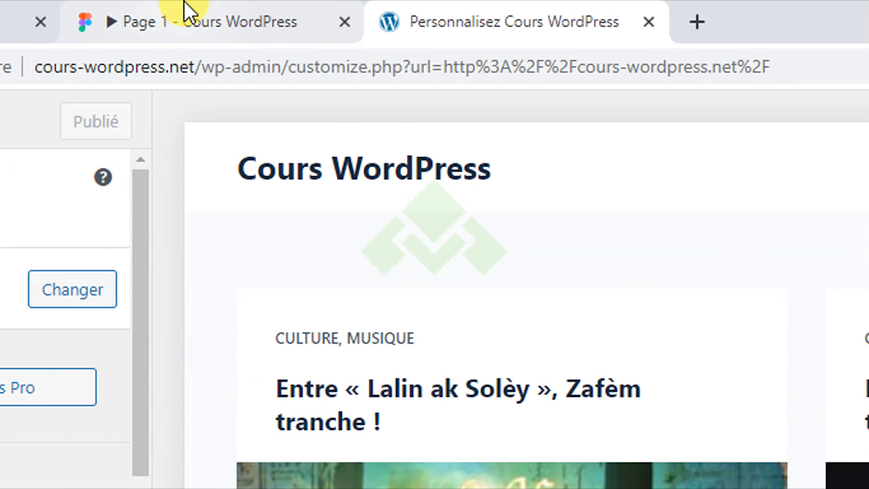
# Switch to the Figma prototype and examine the INSCRIVEZ-VOUS buttons in the header, hero and banner, including their hover colours.
pyautogui.click(220, 8)
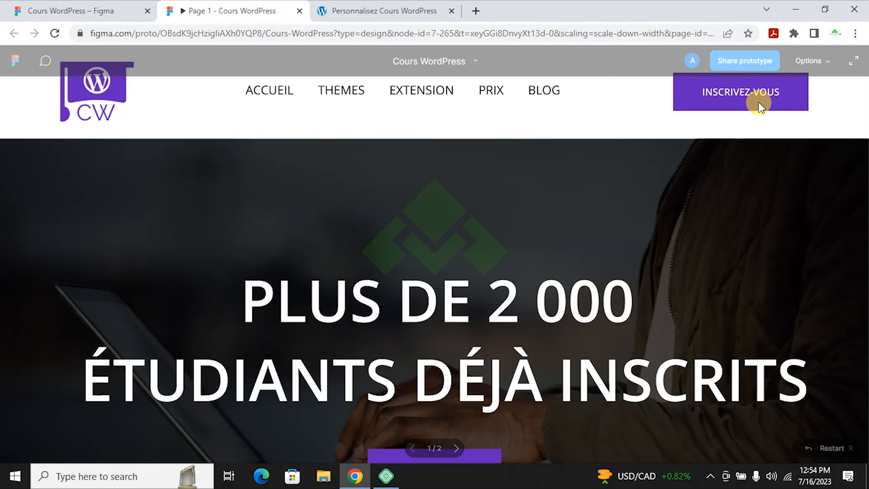
pyautogui.click(744, 100)
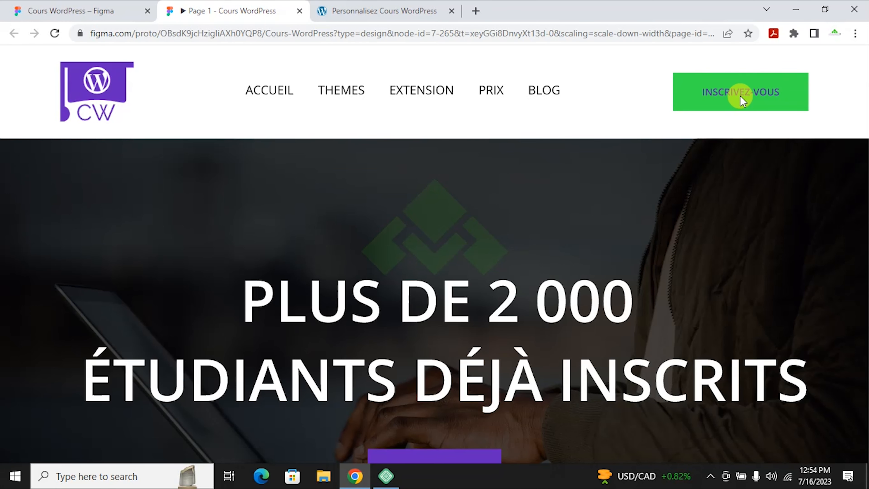
pyautogui.scroll(-4, 467, 279)
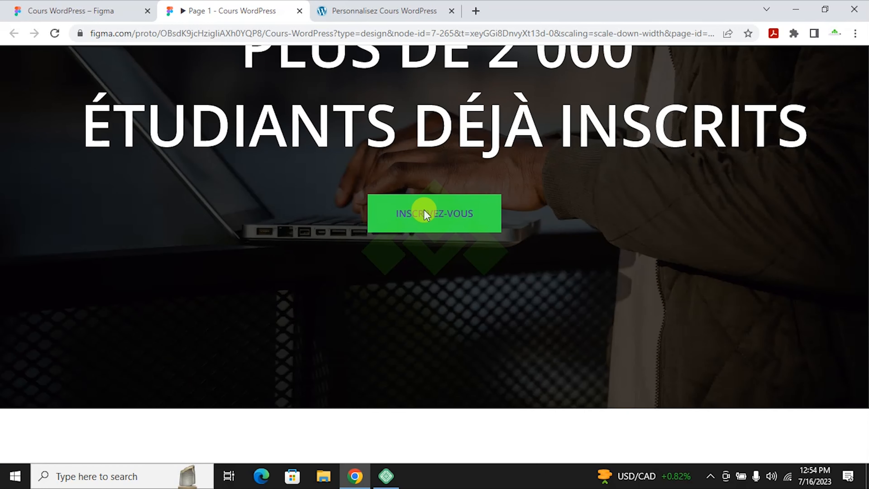
pyautogui.scroll(-10, 445, 226)
pyautogui.scroll(-10, 476, 252)
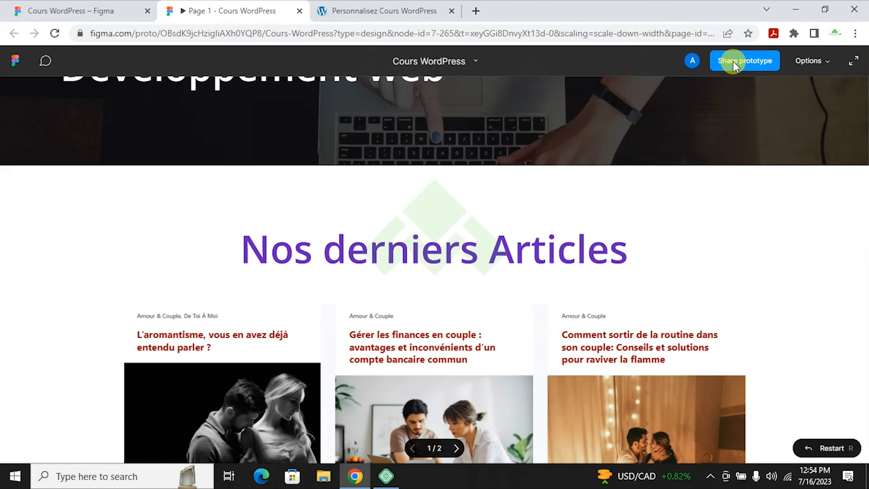
pyautogui.scroll(5, 746, 151)
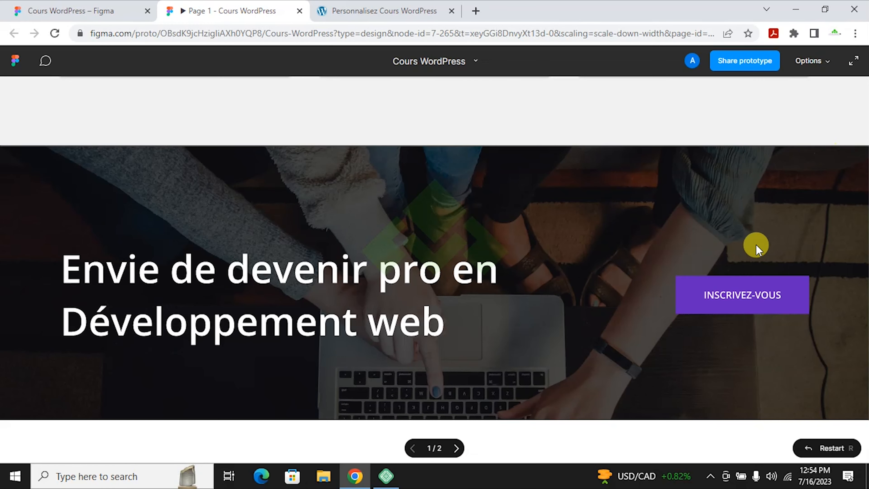
pyautogui.click(741, 301)
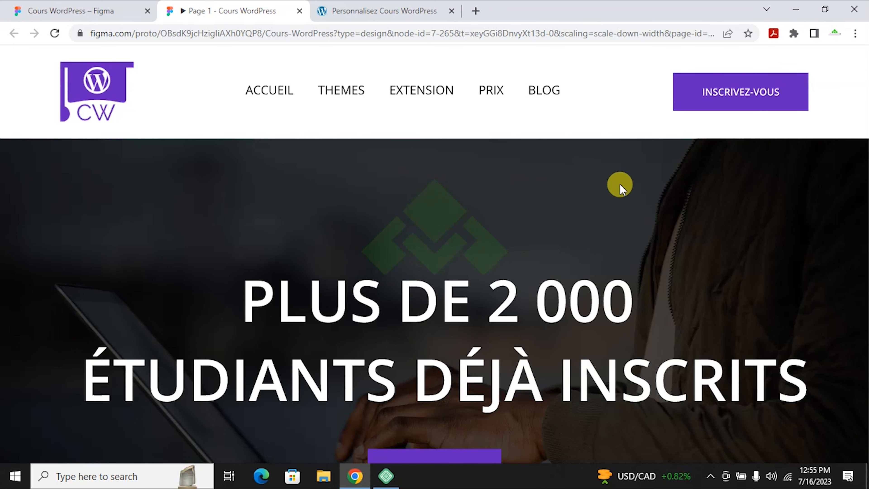
pyautogui.scroll(-3, 496, 320)
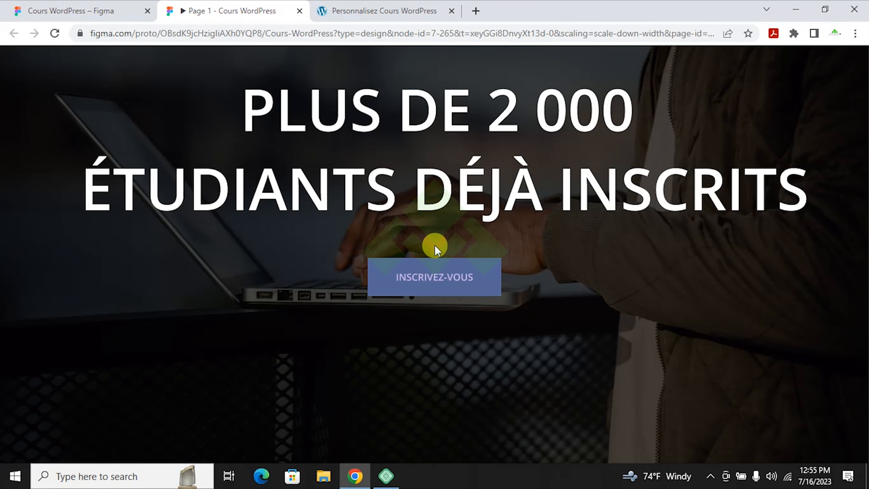
pyautogui.scroll(5, 435, 245)
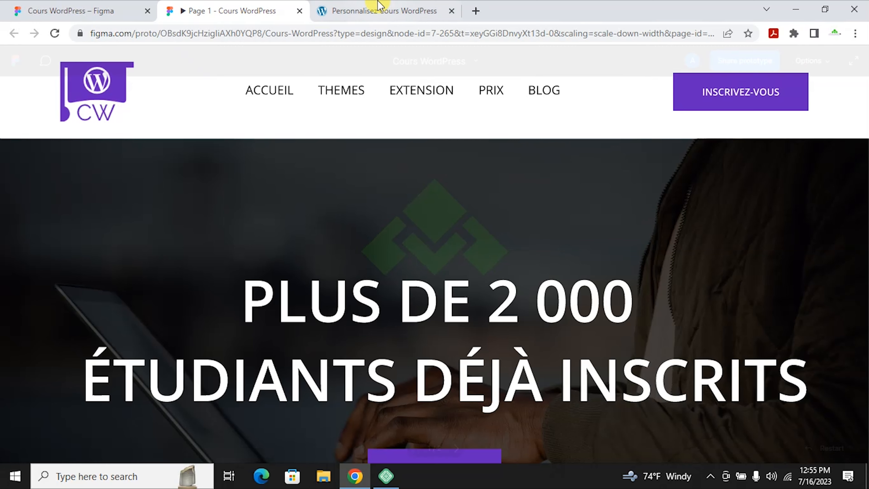
# Compare the general options and footer in the WordPress Customizer with the footer designed in the Figma prototype.
pyautogui.click(390, 10)
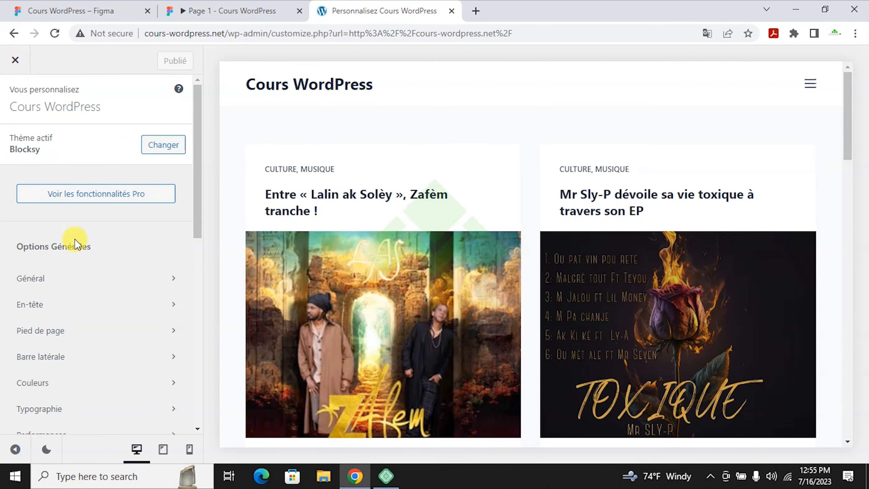
pyautogui.scroll(-3, 74, 239)
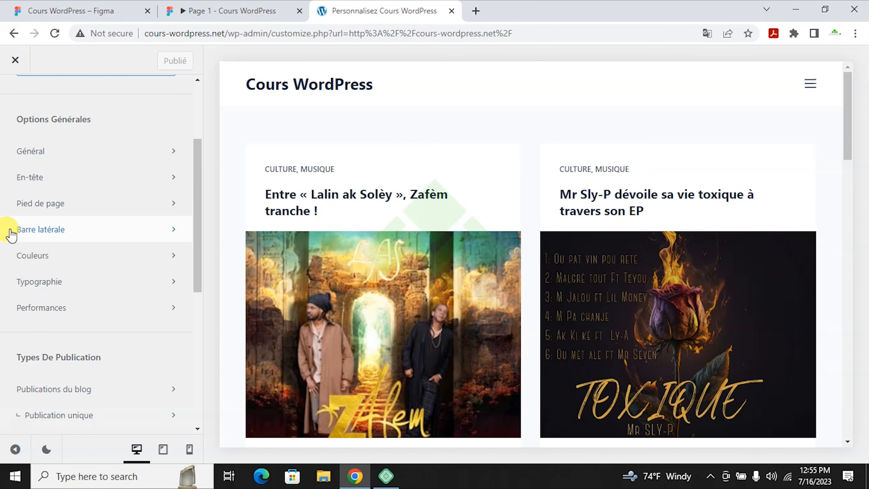
pyautogui.scroll(-15, 462, 360)
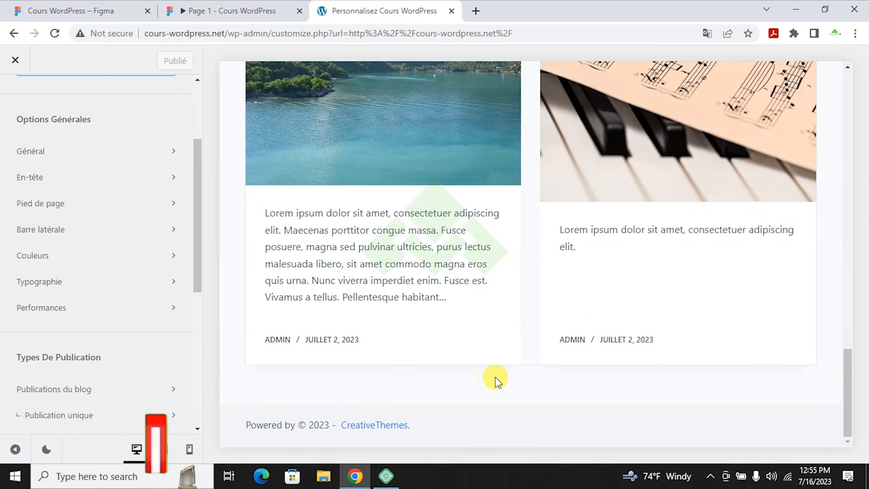
pyautogui.click(233, 10)
pyautogui.scroll(-15, 412, 266)
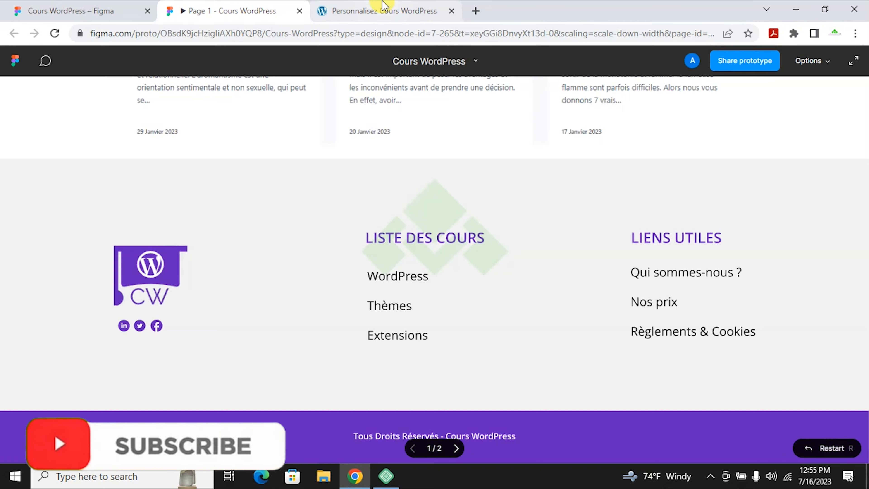
pyautogui.click(383, 10)
pyautogui.scroll(4, 122, 163)
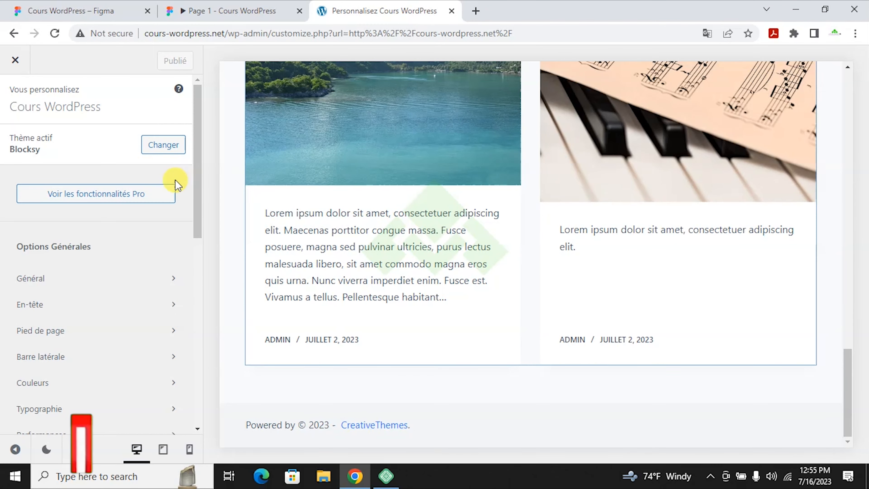
pyautogui.scroll(15, 565, 249)
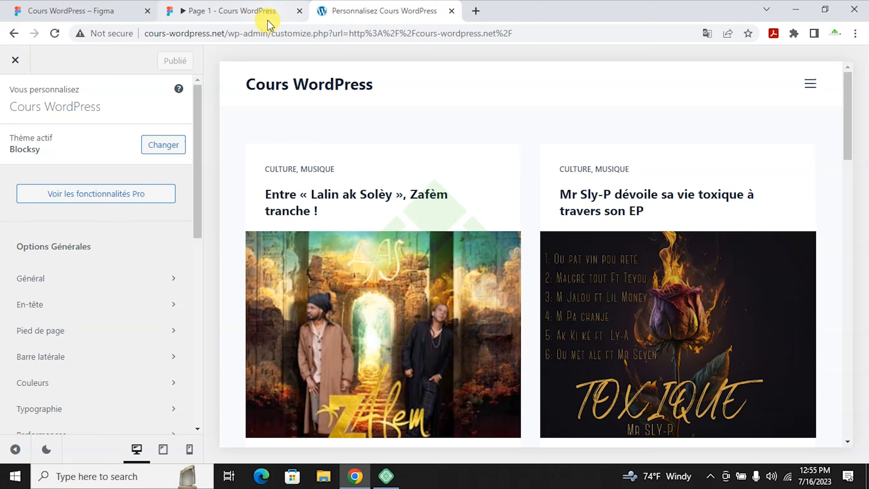
# Review the Figma prototype's sections from footer to header, including the Wordpress, Thèmes and Extensions cards.
pyautogui.click(233, 14)
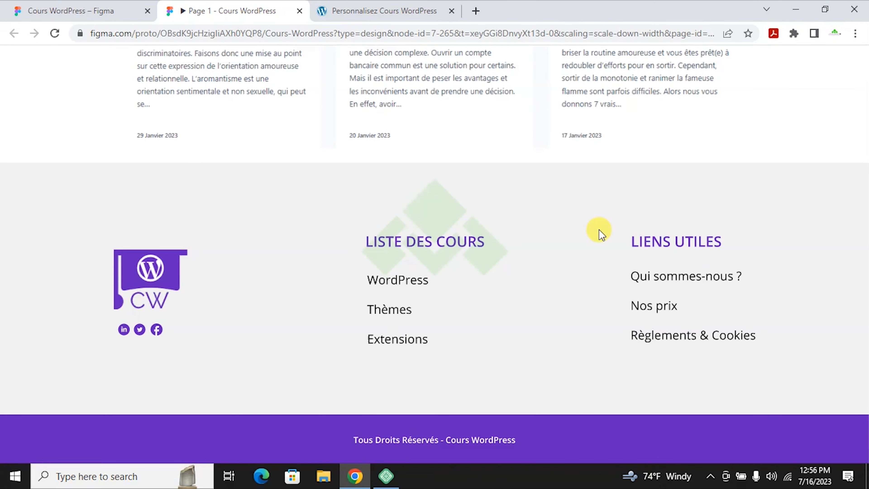
pyautogui.scroll(10, 728, 258)
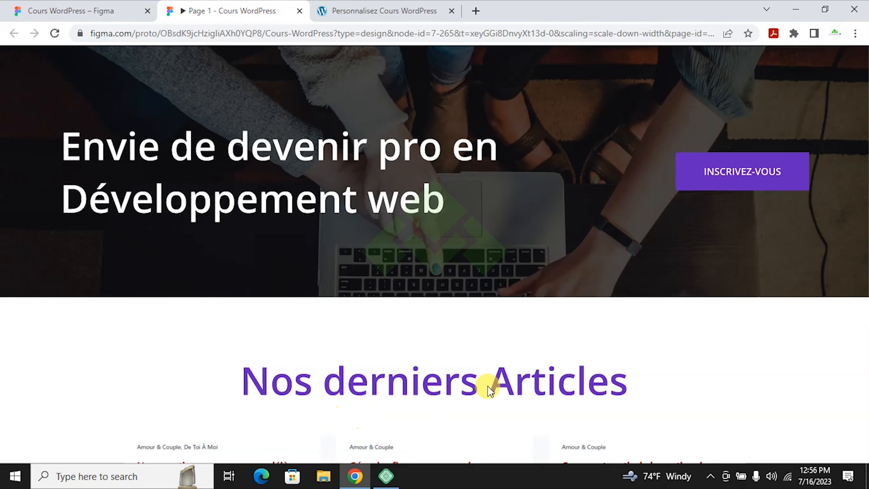
pyautogui.scroll(5, 485, 386)
pyautogui.scroll(8, 563, 375)
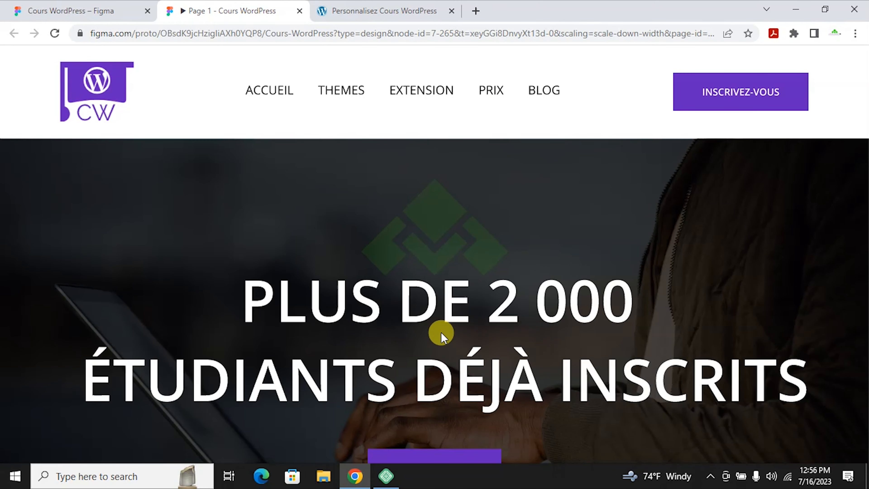
pyautogui.scroll(-5, 464, 326)
pyautogui.scroll(-10, 593, 209)
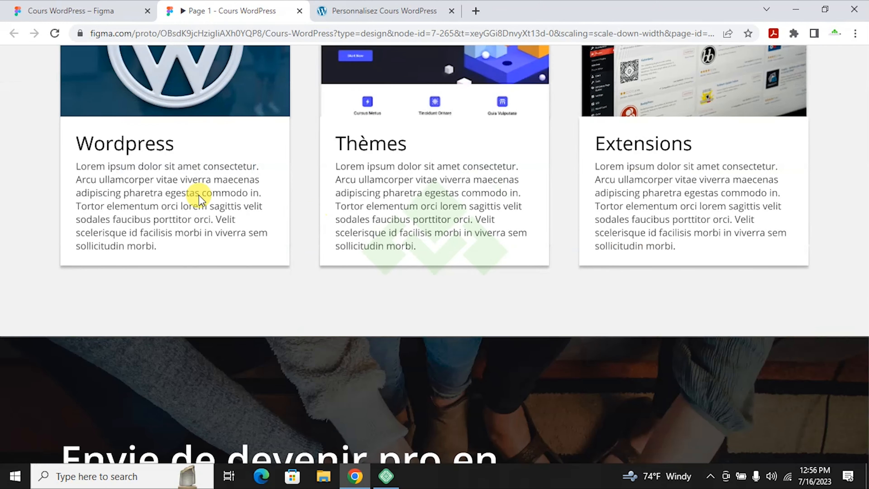
pyautogui.scroll(-5, 266, 130)
pyautogui.scroll(6, 88, 170)
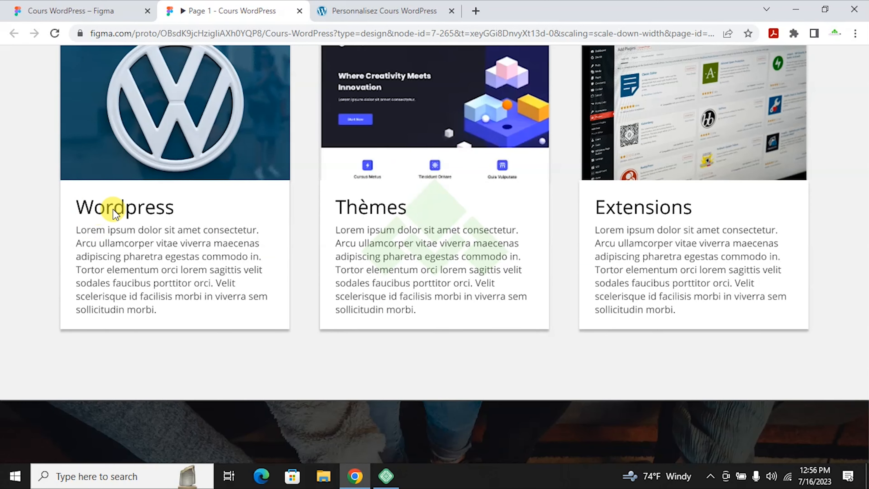
# Return to the WordPress Customizer and open the Couleurs settings.
pyautogui.hotkey('ctrl', 'Tab')
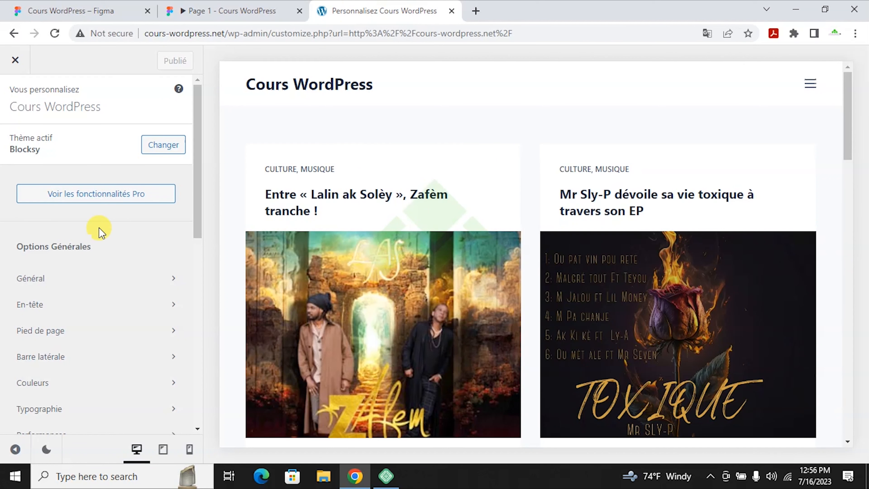
pyautogui.scroll(-3, 34, 128)
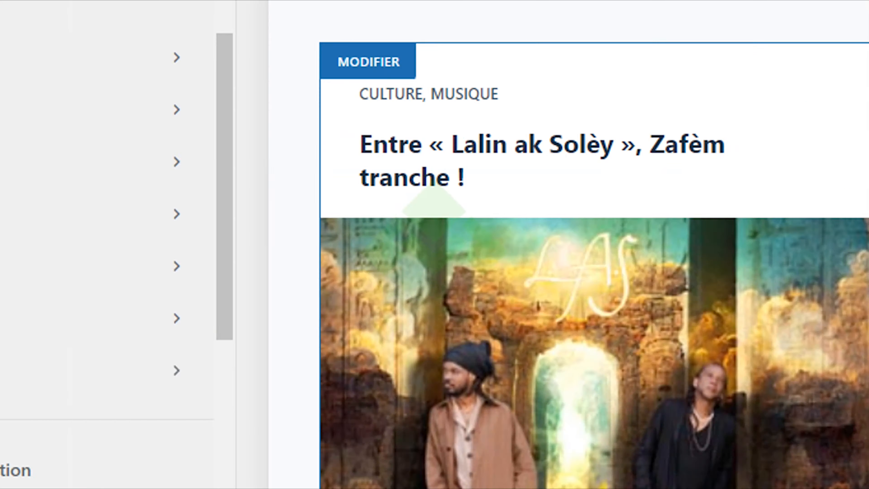
pyautogui.click(32, 255)
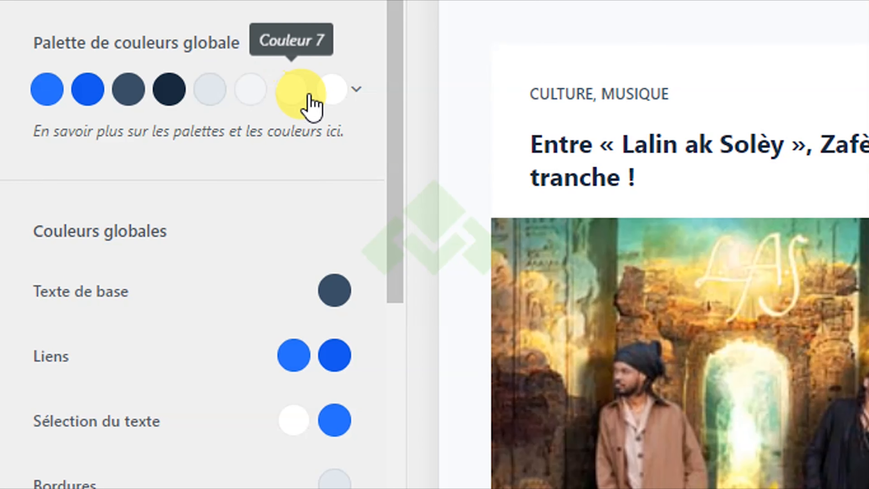
# Try Palette #11 as the global colour palette and check its effect on the site preview.
pyautogui.click(355, 92)
pyautogui.scroll(-10, 192, 294)
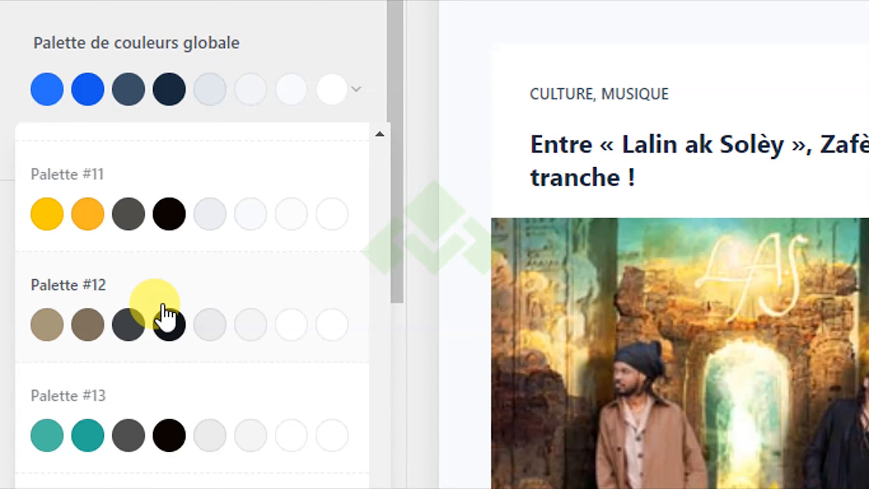
pyautogui.click(106, 213)
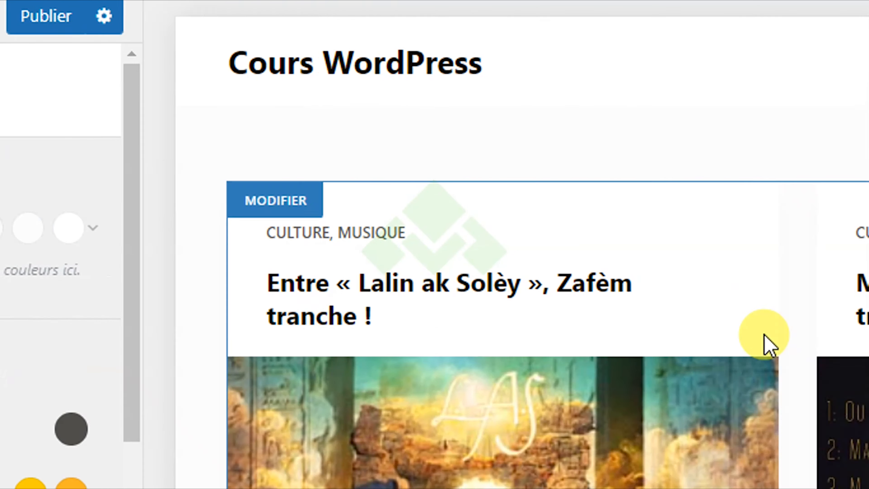
pyautogui.scroll(-5, 766, 345)
pyautogui.scroll(-5, 705, 430)
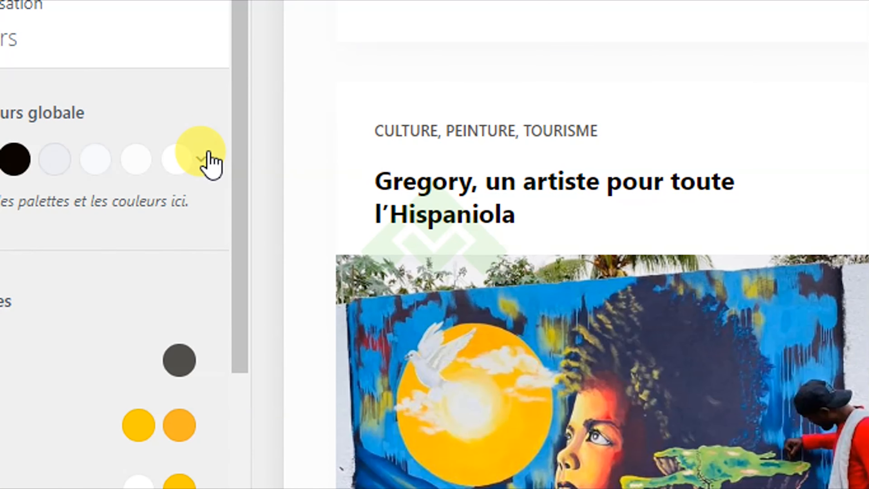
# Try Palette #3 as the global colour palette on the site preview, and reset the palette to its default.
pyautogui.click(205, 159)
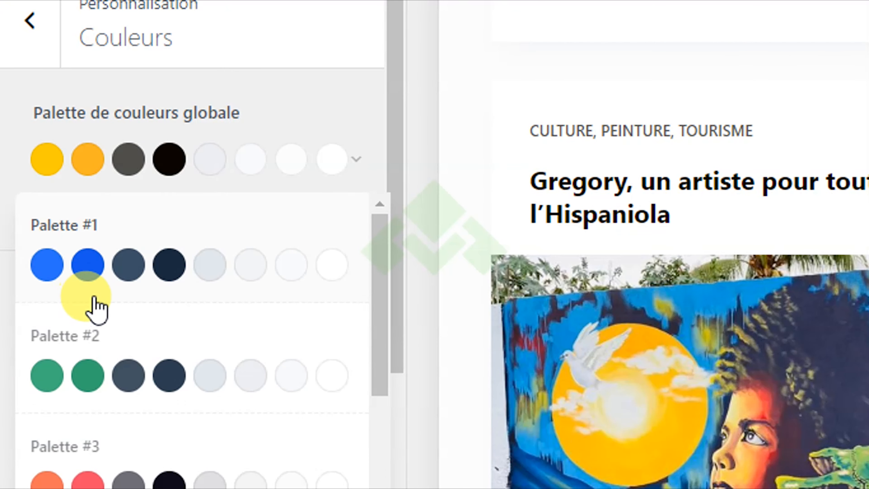
pyautogui.scroll(-5, 58, 427)
pyautogui.click(120, 151)
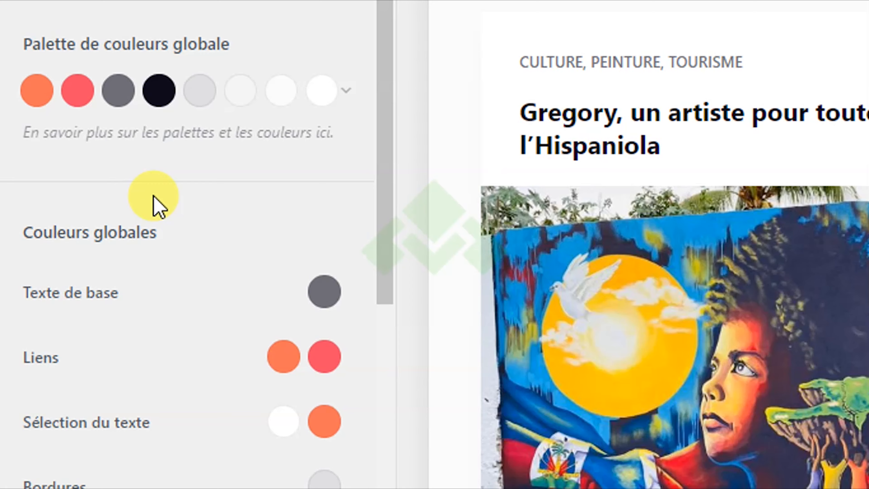
pyautogui.scroll(-12, 815, 289)
pyautogui.scroll(2, 830, 312)
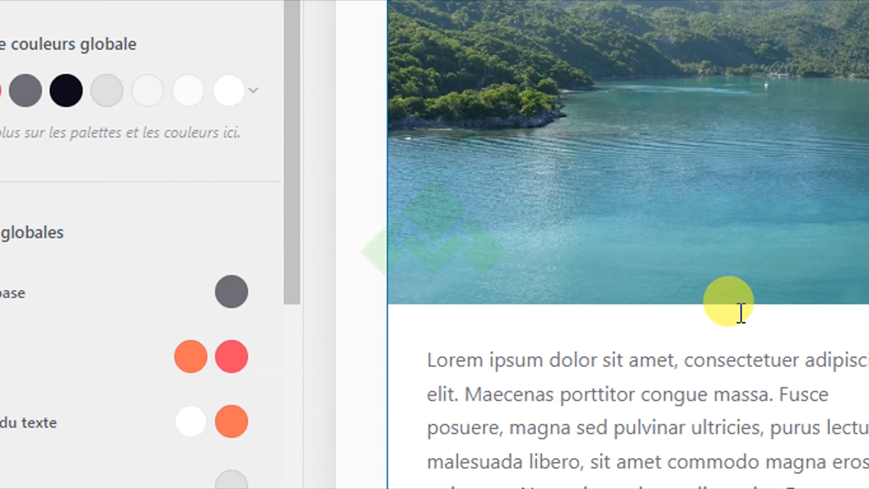
pyautogui.scroll(-5, 741, 313)
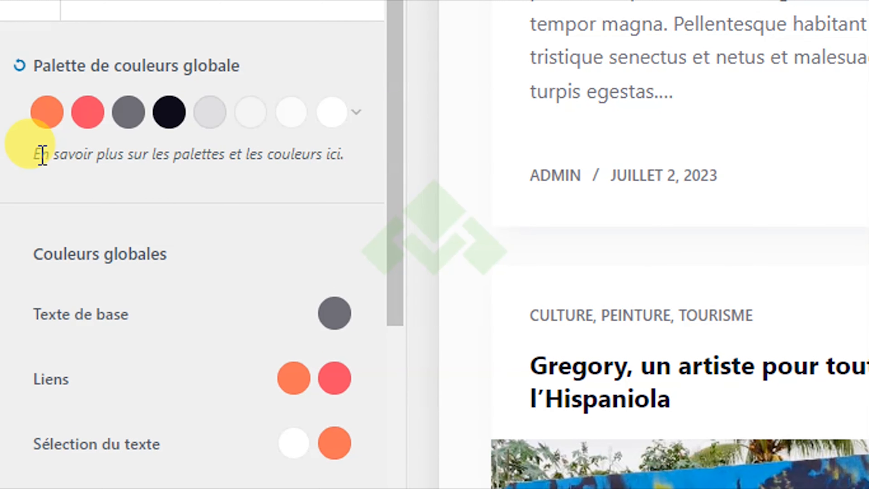
pyautogui.click(19, 65)
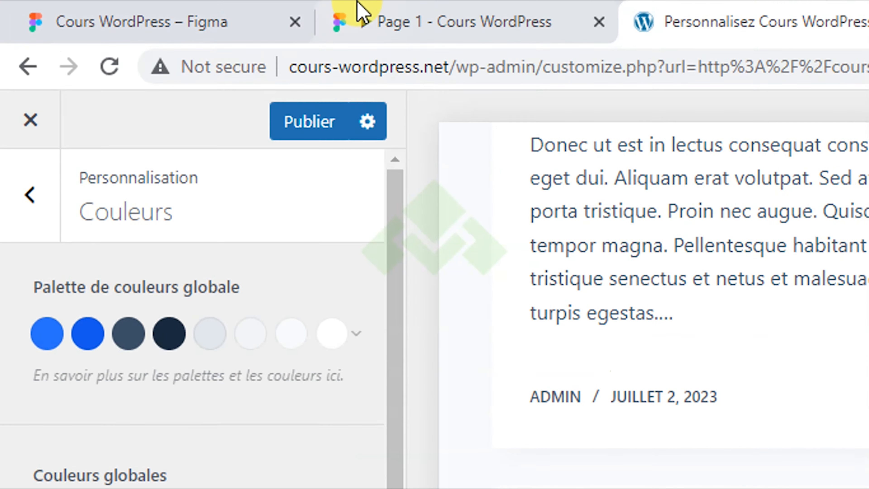
# In the Figma design file, copy the purple colour #6527BE of the header's INSCRIVEZ-VOUS button.
pyautogui.click(359, 9)
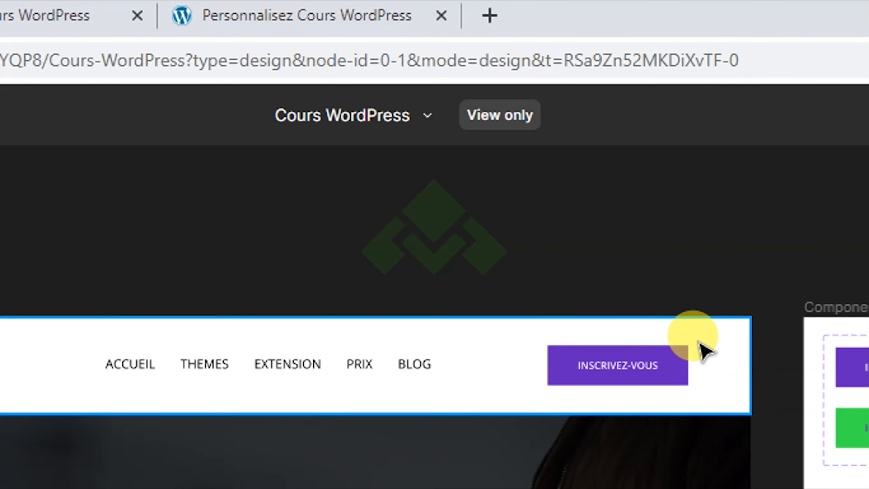
pyautogui.click(679, 368)
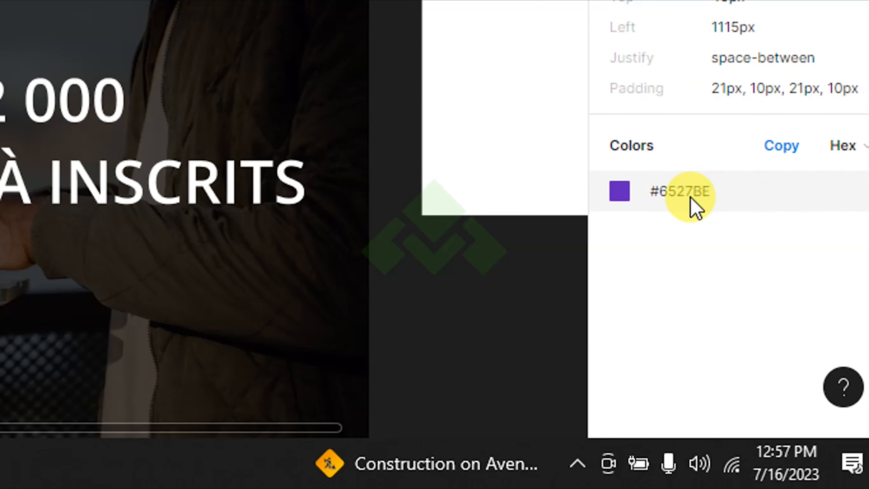
pyautogui.click(700, 428)
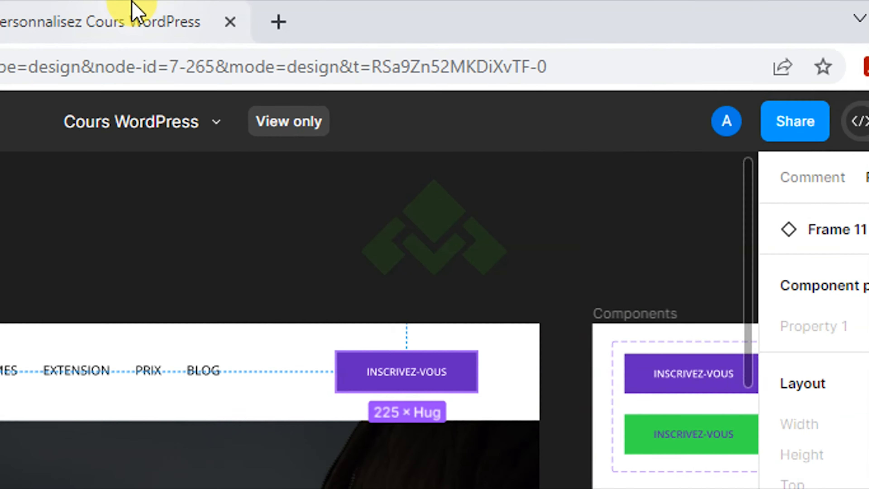
# In the WordPress Customizer, set Couleur 1 of the global palette to the copied purple #6527BE.
pyautogui.click(136, 9)
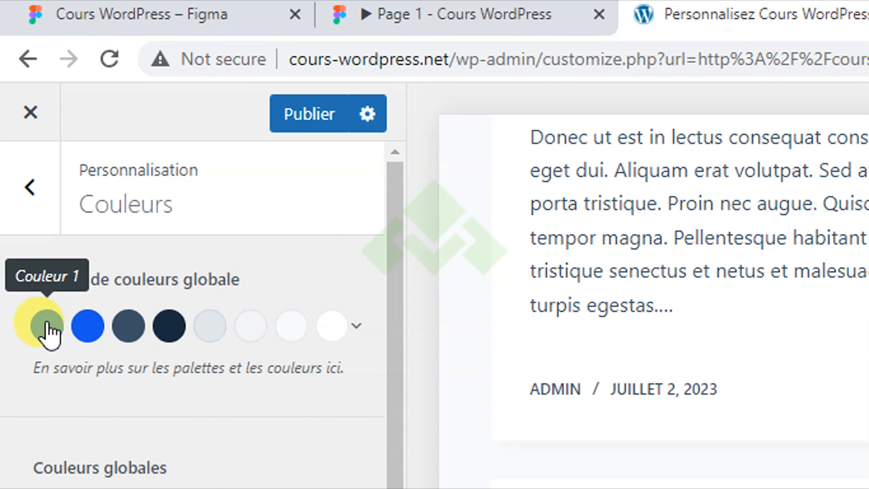
pyautogui.click(47, 325)
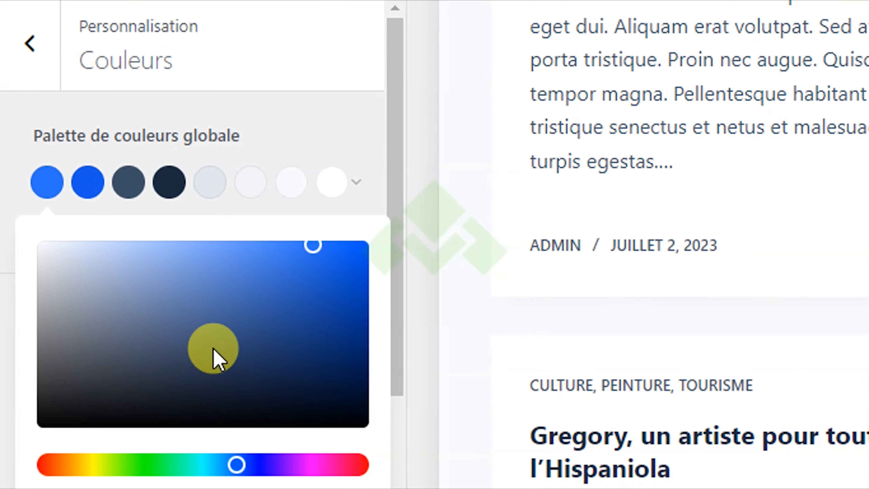
pyautogui.click(114, 415)
pyautogui.moveTo(113, 415); pyautogui.dragTo(21, 416)
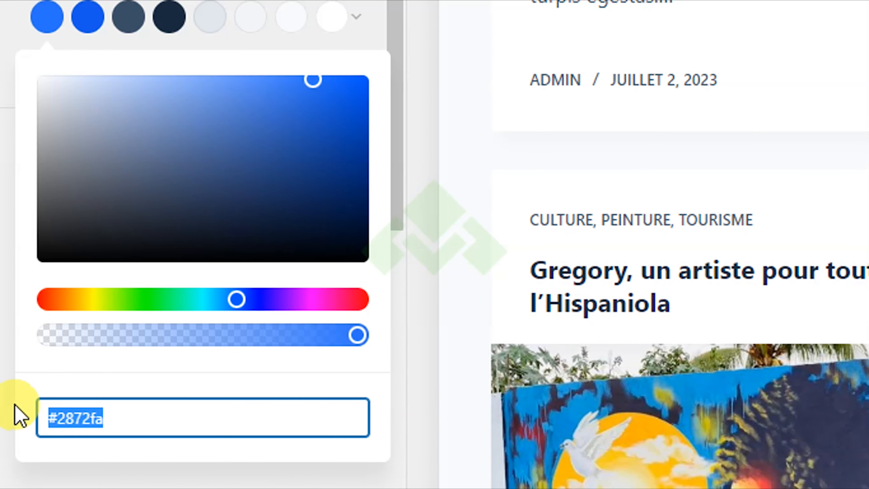
pyautogui.hotkey('ctrl', 'v')
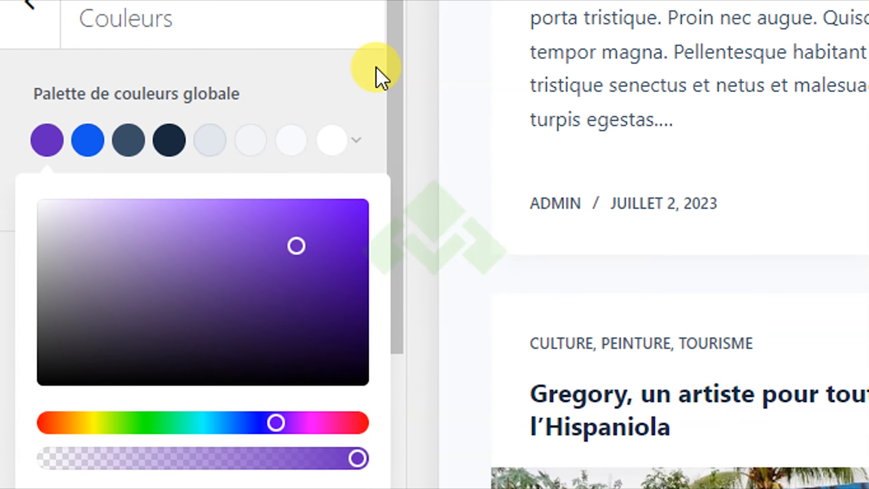
pyautogui.click(363, 74)
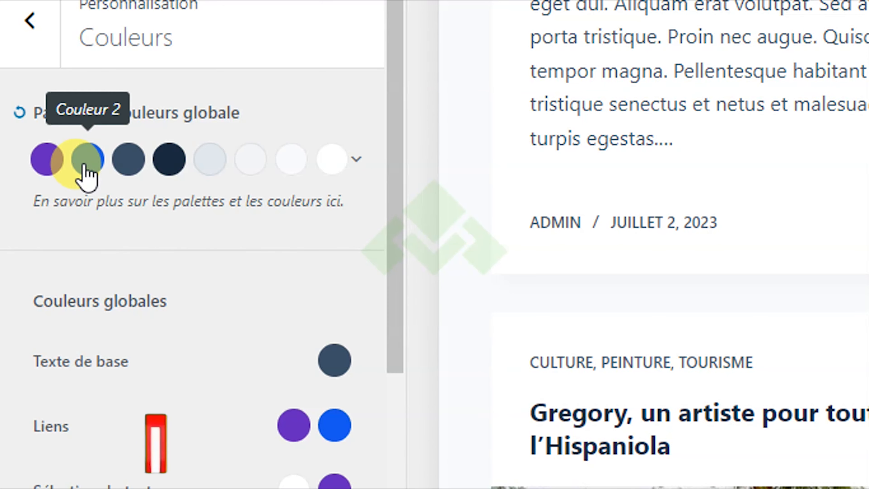
# Set Couleur 2 of the global palette to #38E54D, taken from the green INSCRIVEZ-VOUS component in Figma.
pyautogui.click(88, 159)
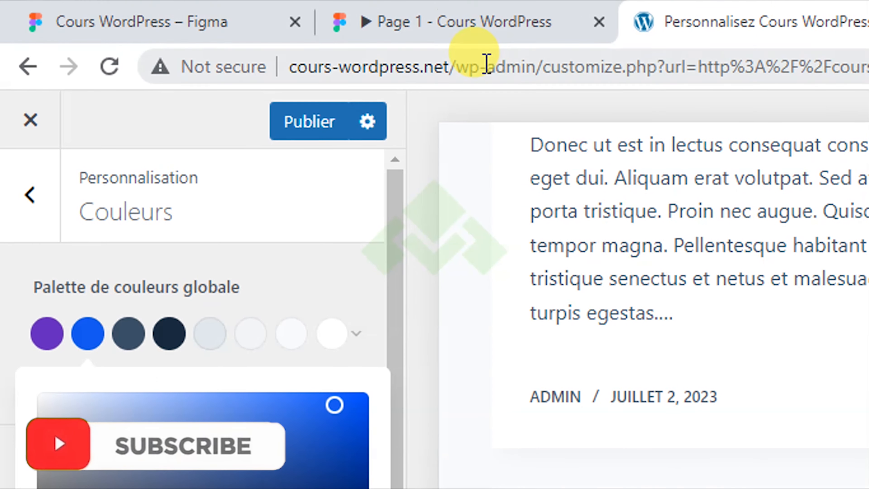
pyautogui.click(243, 10)
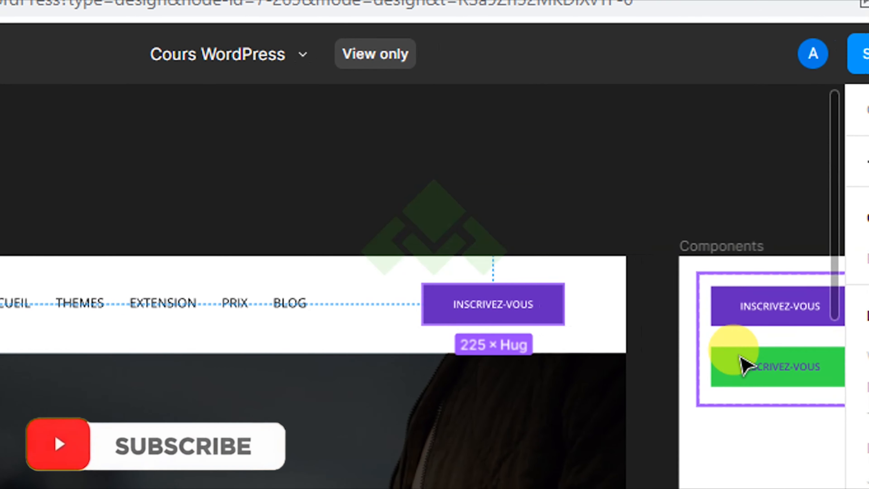
pyautogui.click(736, 363)
pyautogui.click(739, 369)
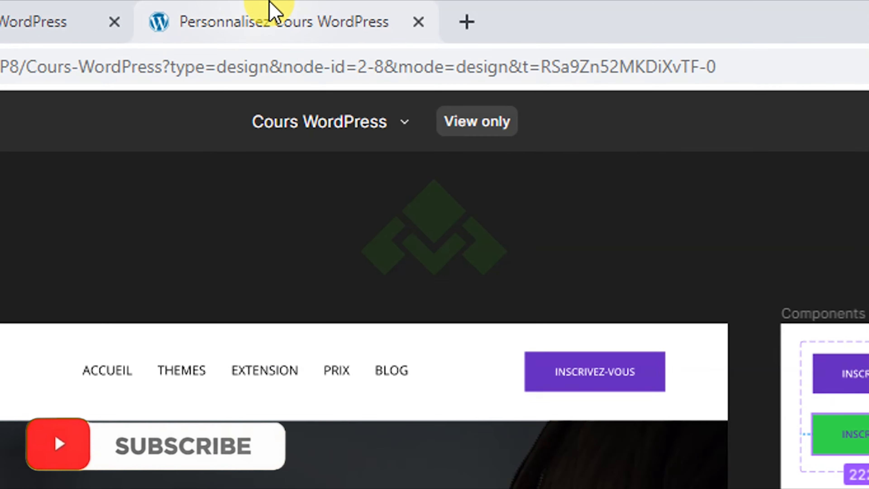
pyautogui.click(268, 10)
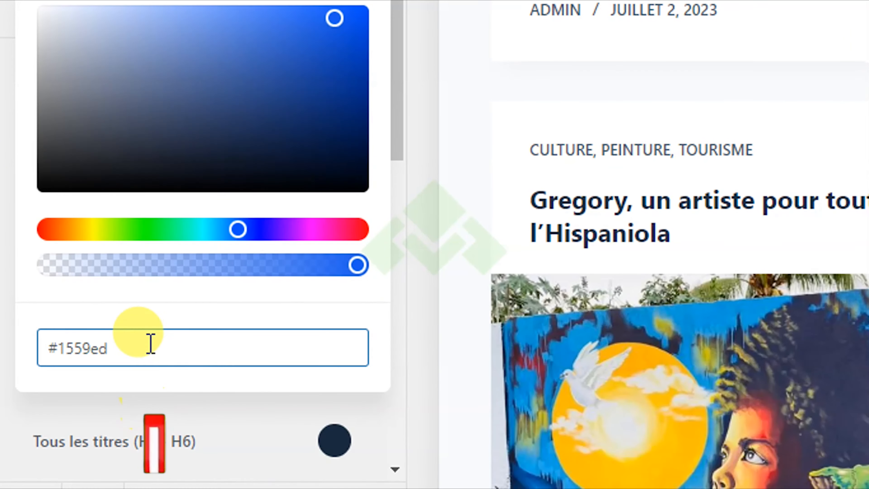
pyautogui.moveTo(150, 344); pyautogui.dragTo(16, 356)
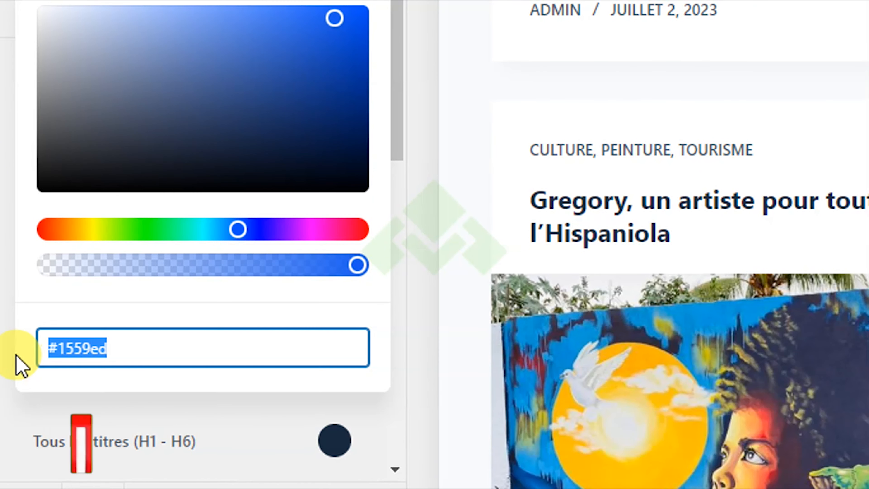
pyautogui.write('#38E54D')
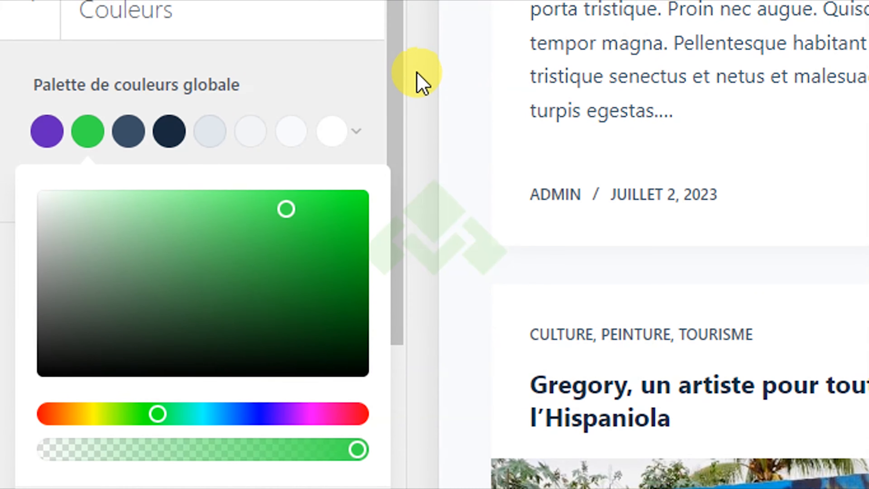
# Set the colour of all headings (H1 - H6) to the palette's purple Couleur 1.
pyautogui.scroll(-4, 155, 179)
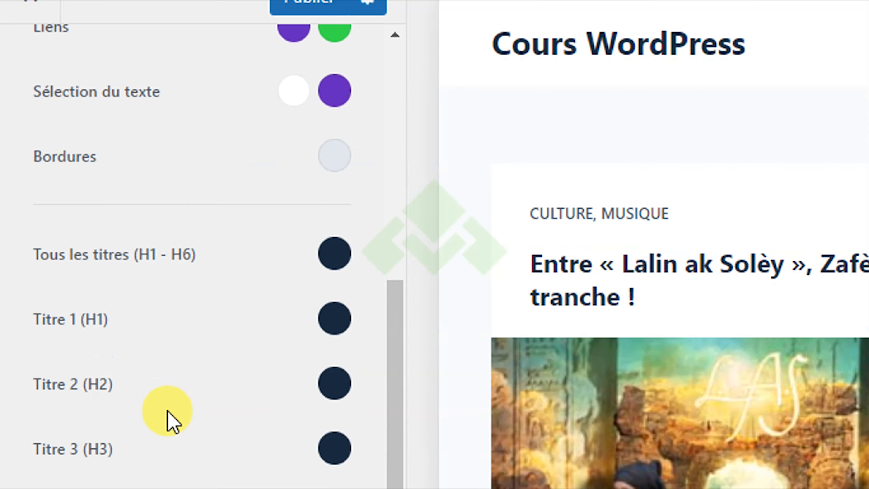
pyautogui.scroll(-1, 166, 416)
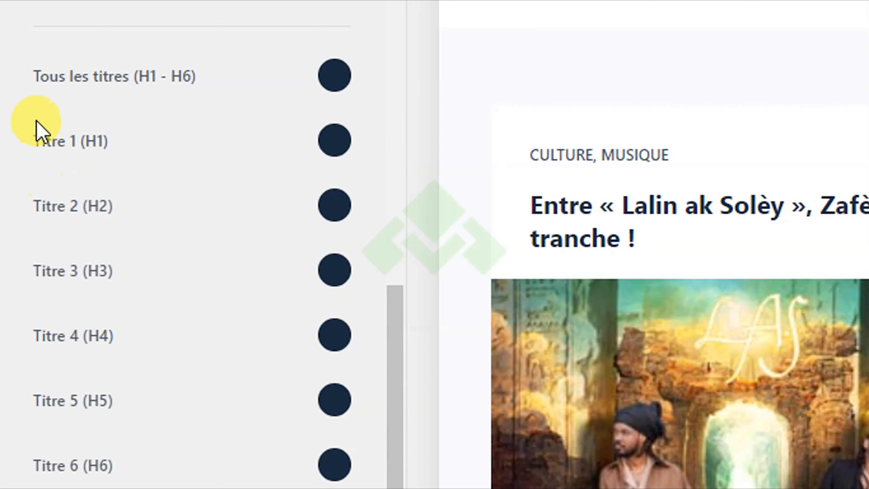
pyautogui.click(330, 91)
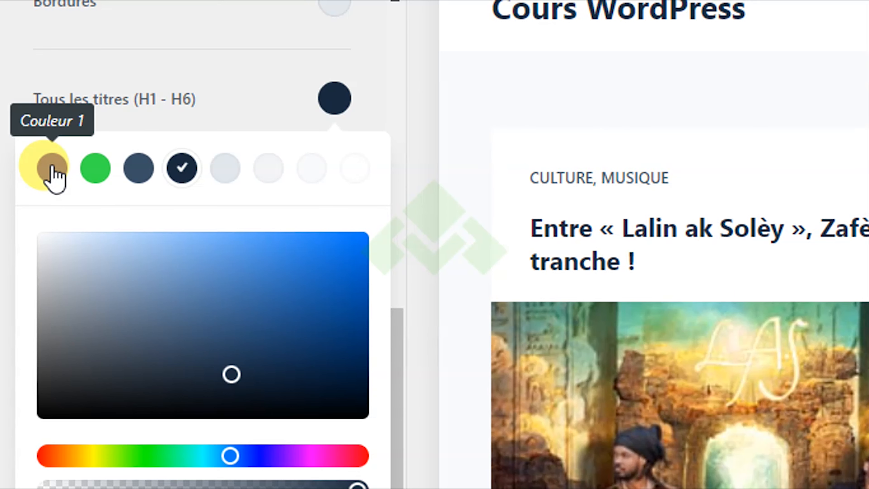
pyautogui.click(52, 169)
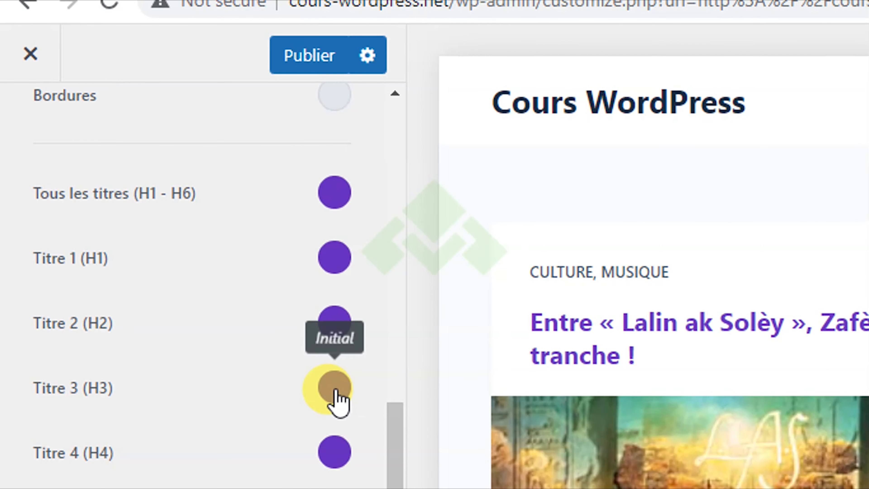
# Set the Titre 3 (H3) colour to the palette's dark navy swatch.
pyautogui.click(336, 393)
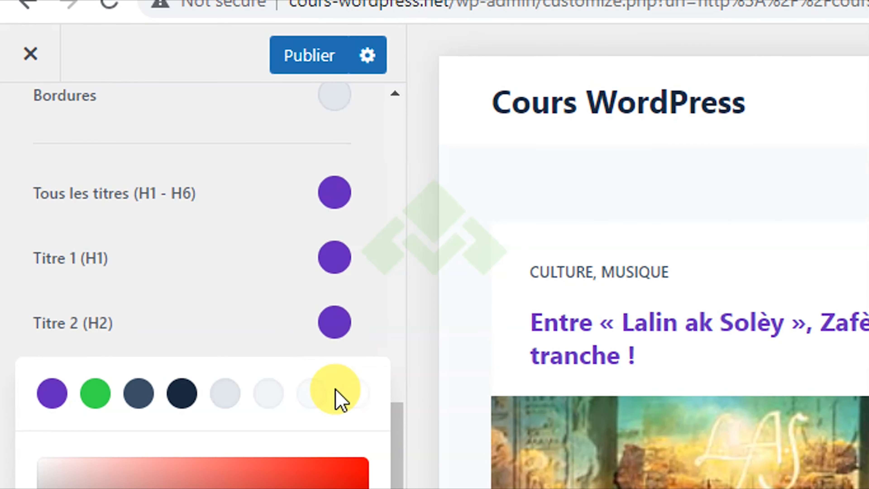
pyautogui.click(181, 394)
pyautogui.click(233, 315)
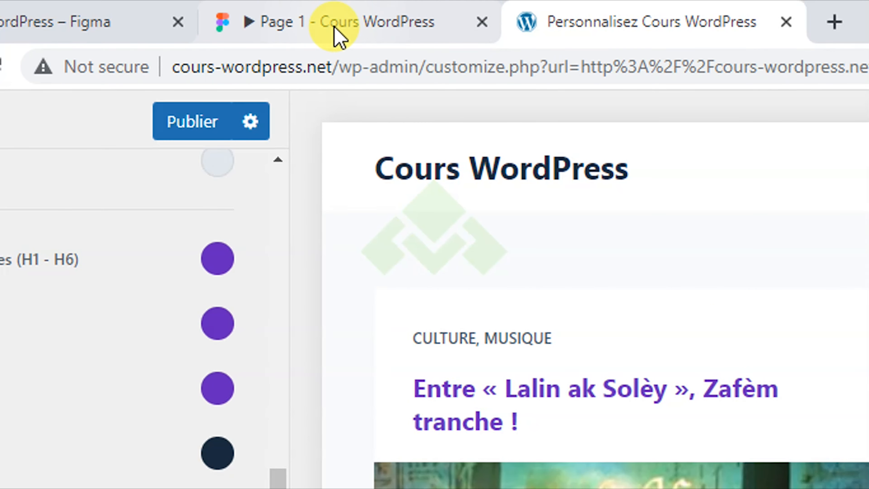
# Check the Figma prototype's sections and restore the default colour for all headings in the Customizer.
pyautogui.click(337, 36)
pyautogui.scroll(-10, 469, 378)
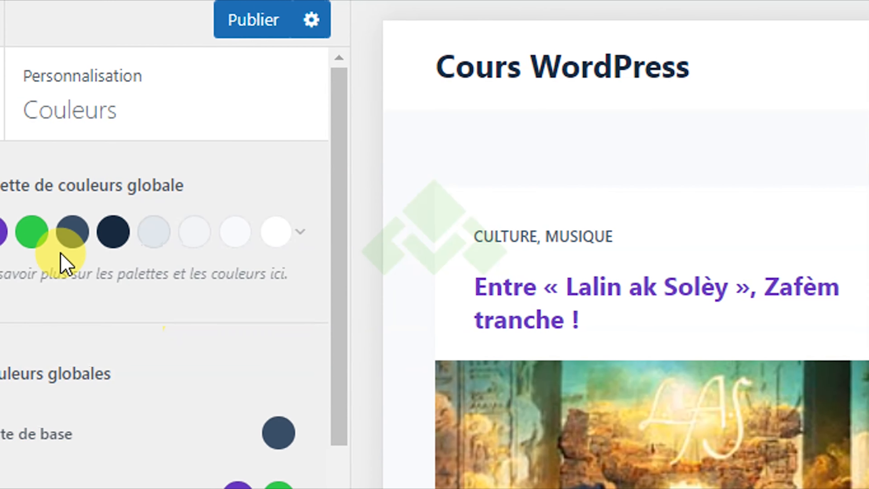
pyautogui.scroll(-10, 205, 343)
pyautogui.scroll(6, 239, 404)
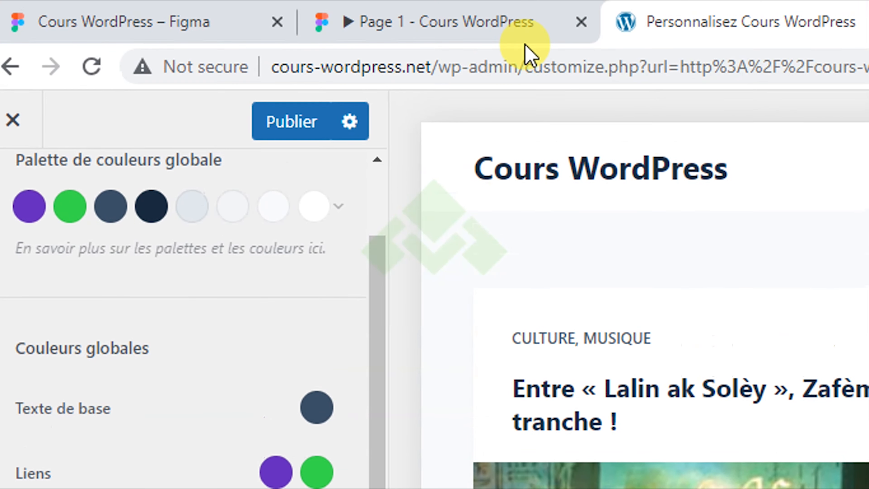
# Switch to the Figma design file and inspect the hero title PLUS DE 2 000 ÉTUDIANTS DÉJÀ INSCRITS.
pyautogui.click(460, 17)
pyautogui.click(257, 12)
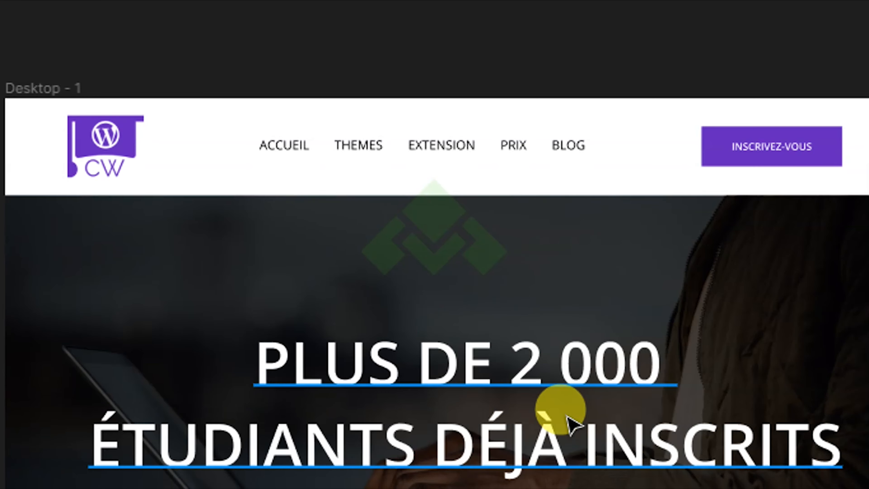
pyautogui.click(578, 414)
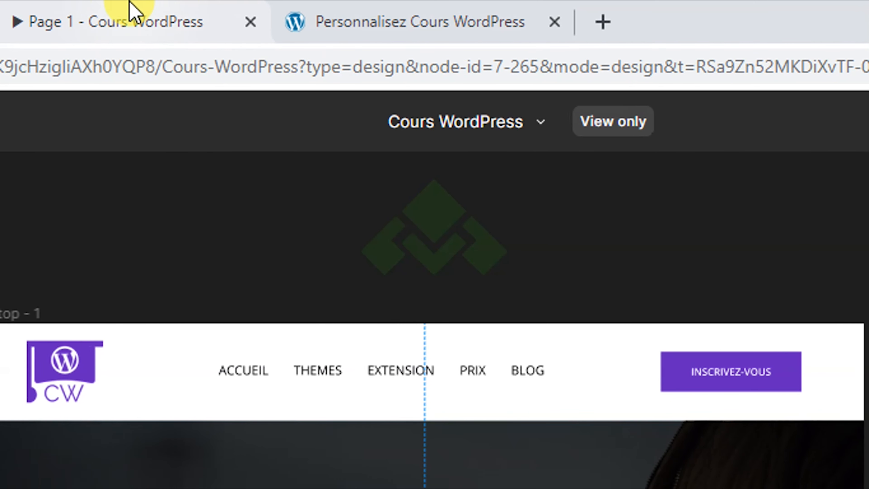
# Return to the Customizer and set the base font (Police de base) to Open Sans in the Typographie settings.
pyautogui.click(382, 9)
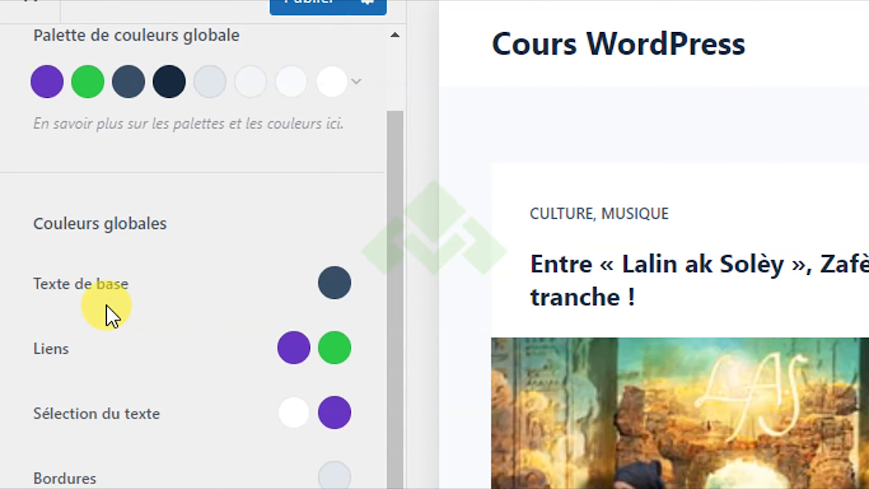
pyautogui.scroll(3, 5, 376)
pyautogui.click(49, 88)
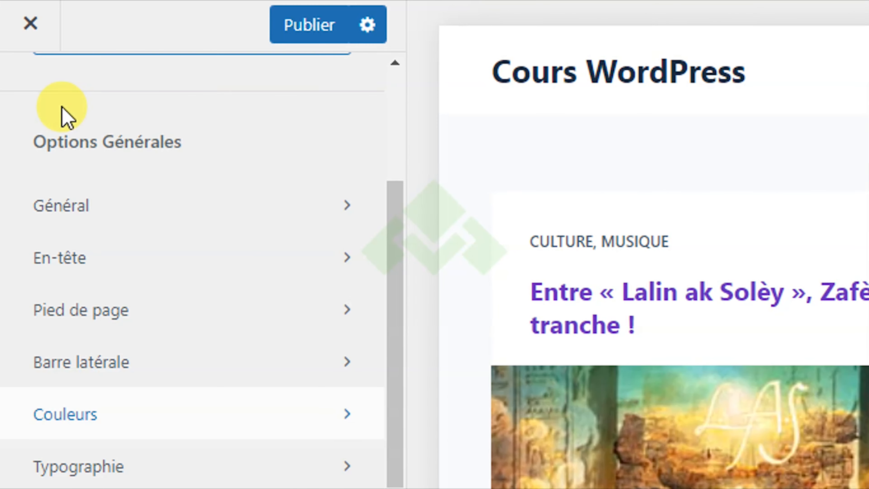
pyautogui.click(116, 467)
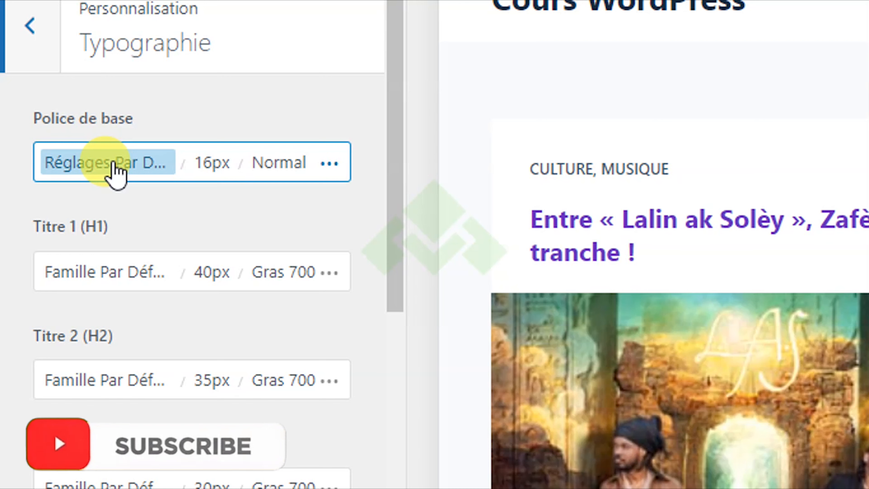
pyautogui.click(114, 163)
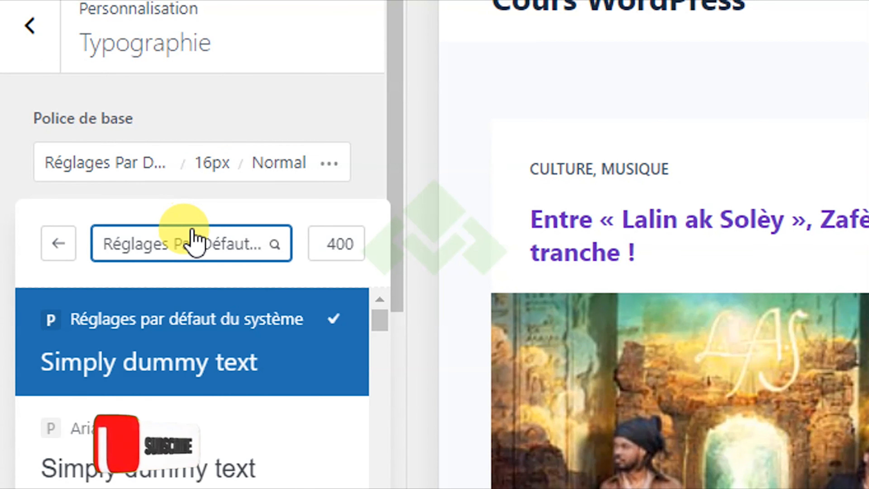
pyautogui.click(194, 238)
pyautogui.write('open san')
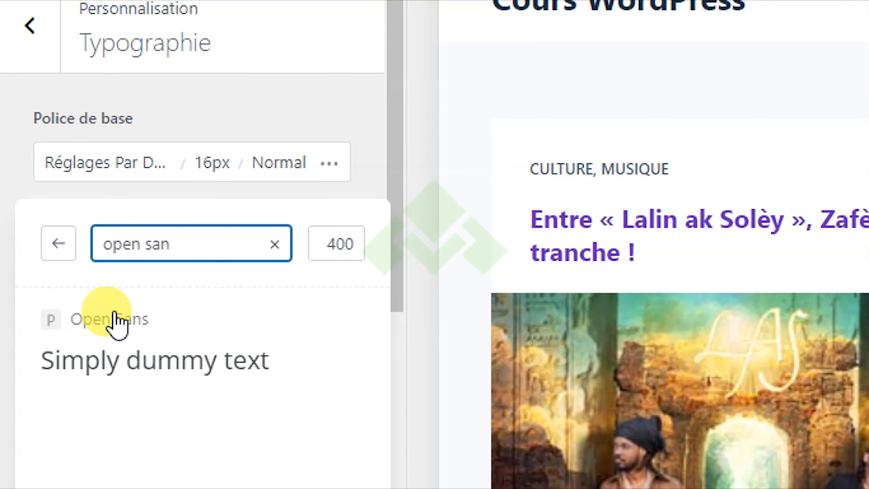
pyautogui.click(116, 338)
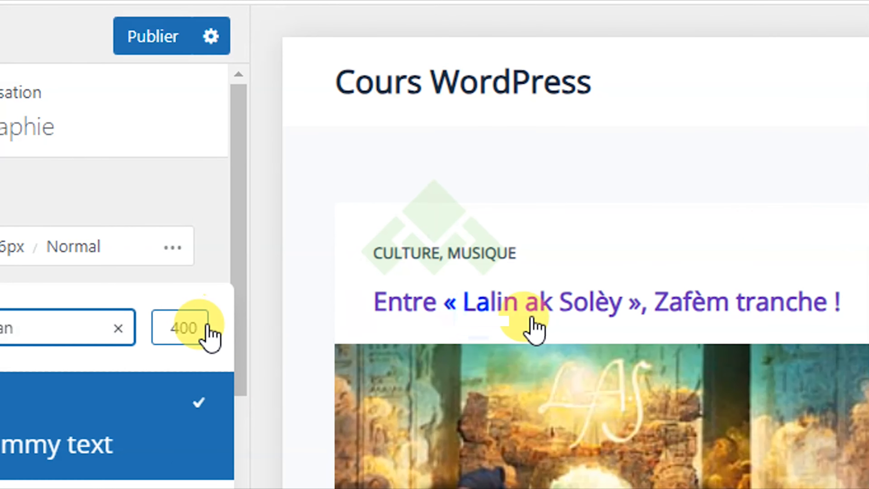
# Set the base font's weight to Semi-Gras 600 and return to the Customizer's general options.
pyautogui.click(337, 255)
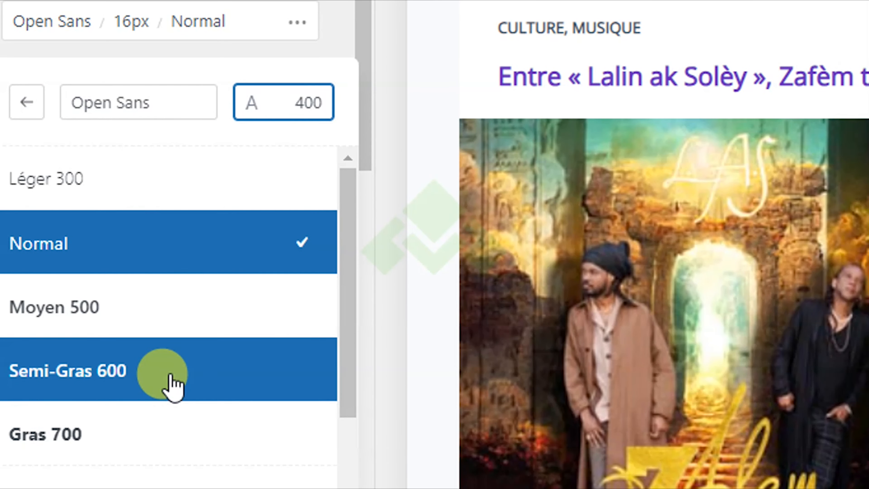
pyautogui.click(171, 382)
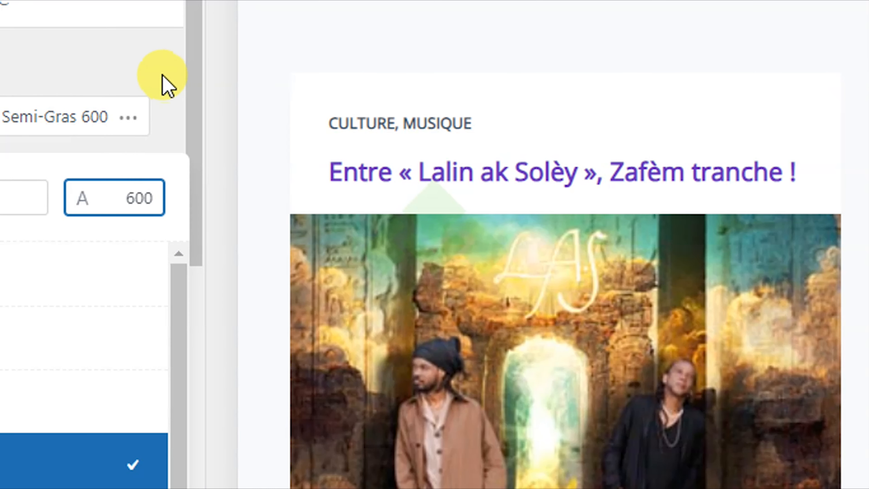
pyautogui.click(27, 118)
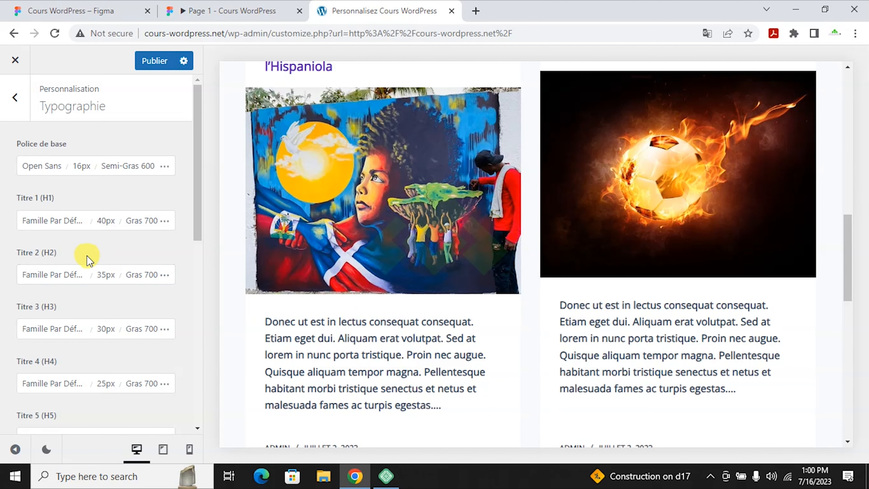
pyautogui.scroll(10, 238, 104)
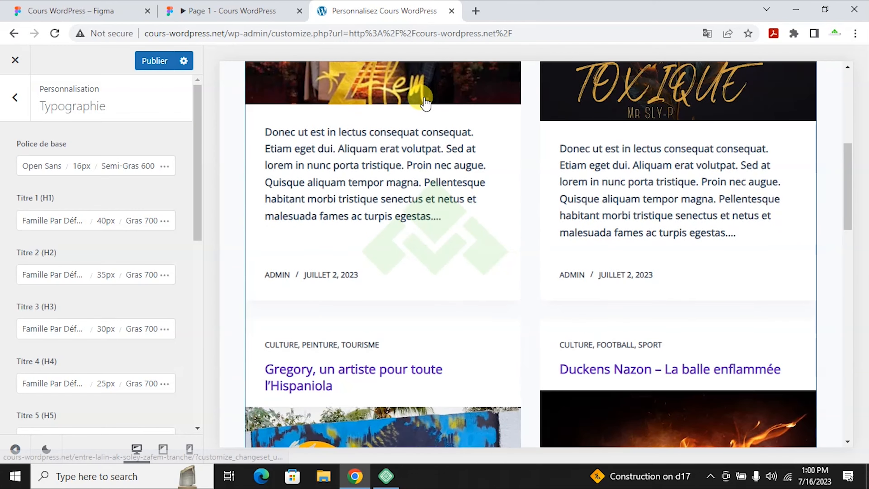
pyautogui.press('Escape')
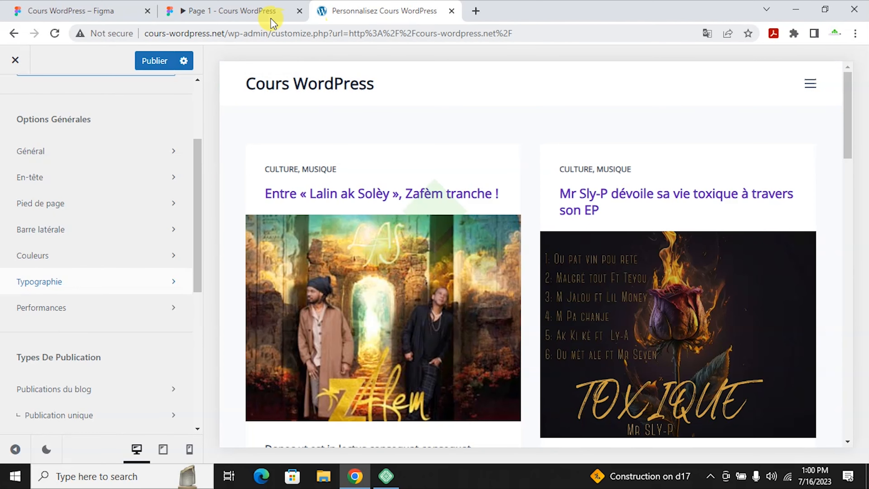
# Check the header layout in the Figma prototype, and move Menu 1 to the centre of the Customizer header's main row.
pyautogui.click(226, 12)
pyautogui.scroll(5, 250, 182)
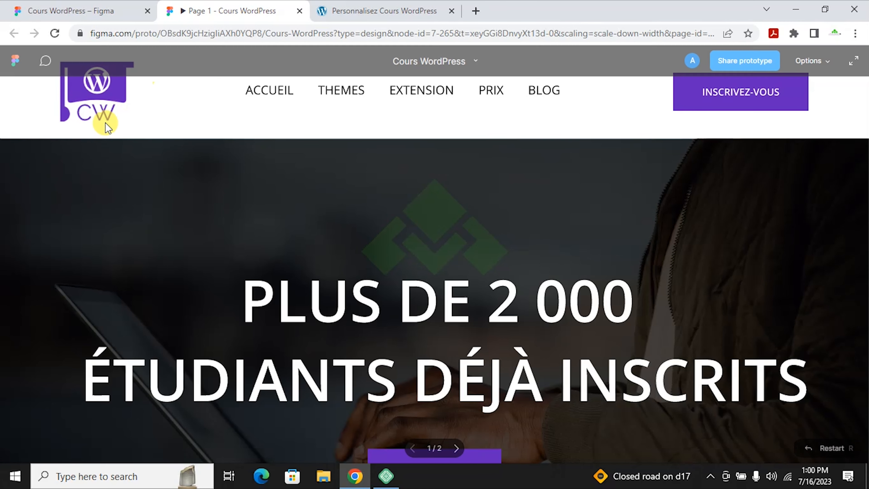
pyautogui.click(384, 11)
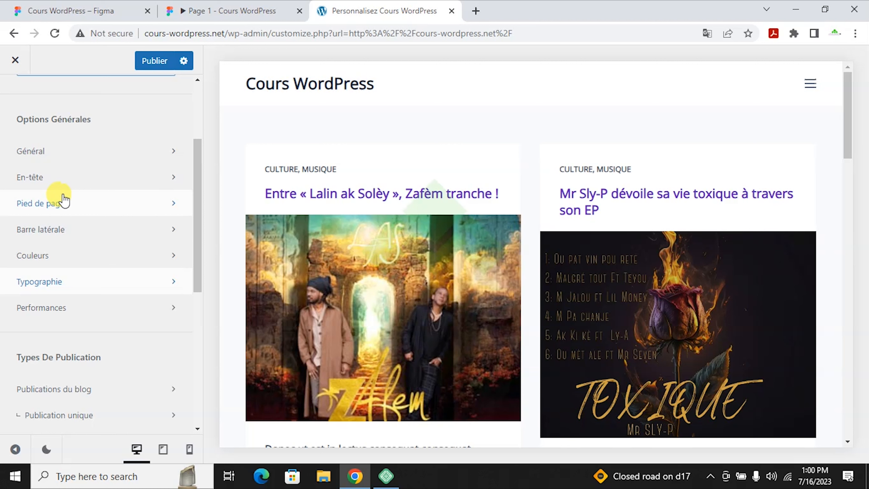
pyautogui.click(64, 176)
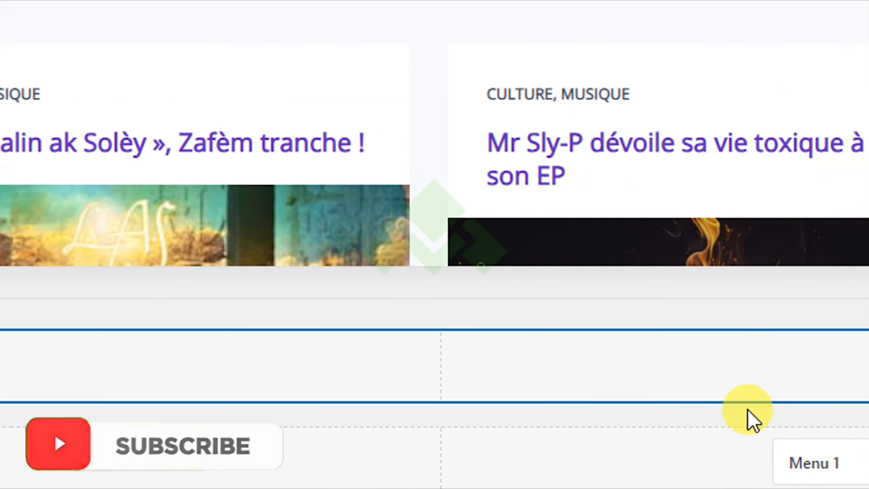
pyautogui.moveTo(729, 388); pyautogui.dragTo(345, 393)
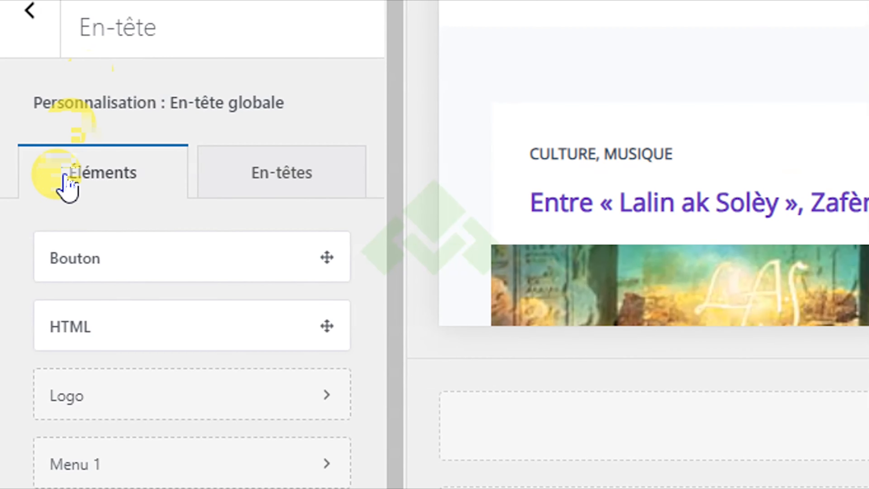
# Add a Bouton element at the right end of the header's main row and remove the Rechercher element, checking against the Figma prototype.
pyautogui.moveTo(101, 235); pyautogui.dragTo(838, 438)
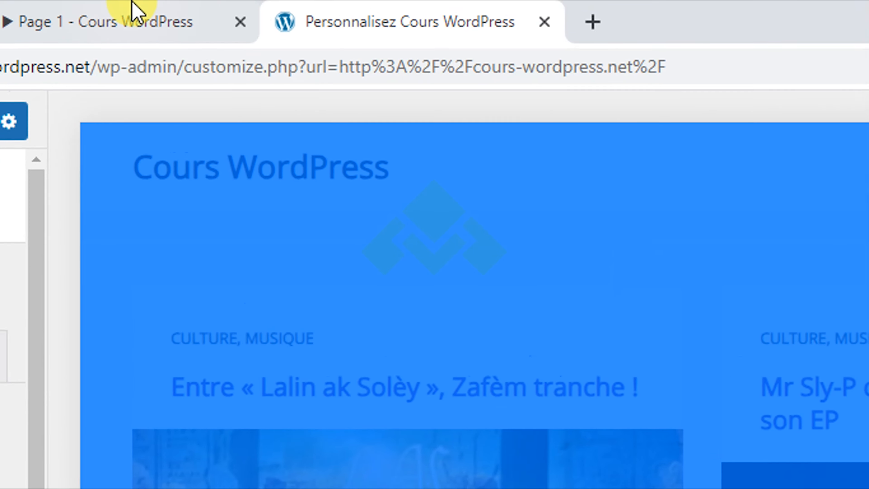
pyautogui.click(131, 9)
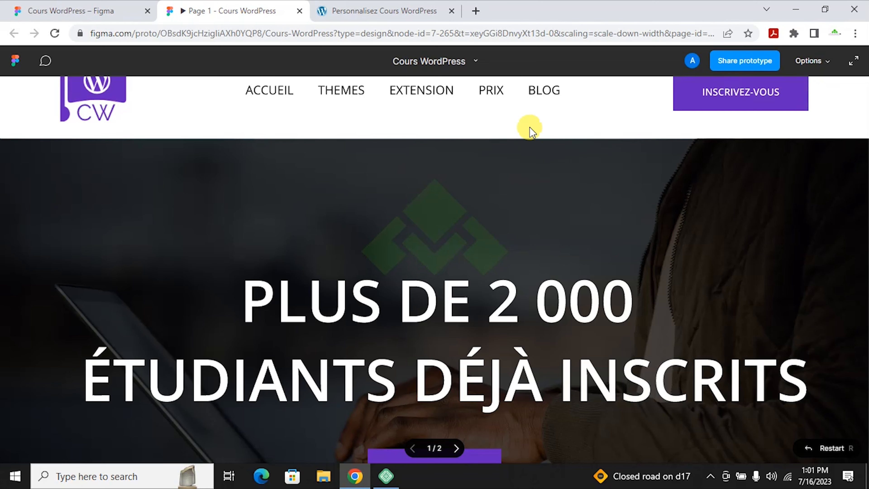
pyautogui.click(377, 5)
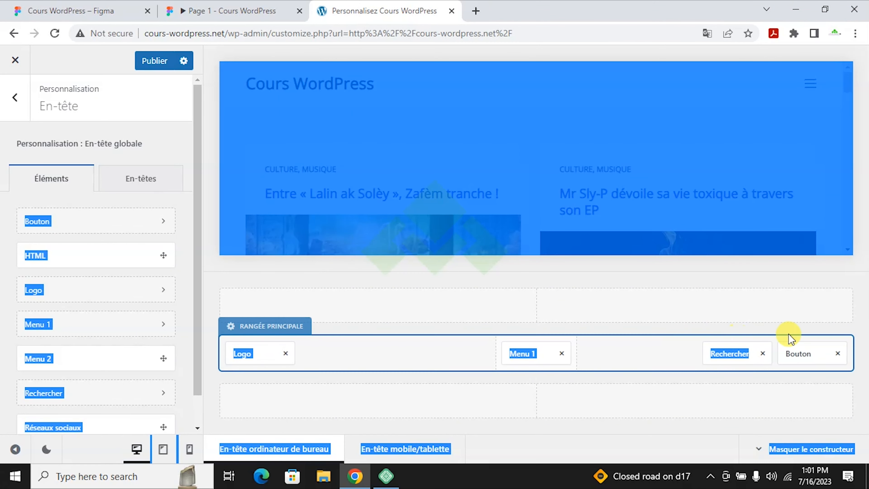
pyautogui.click(791, 316)
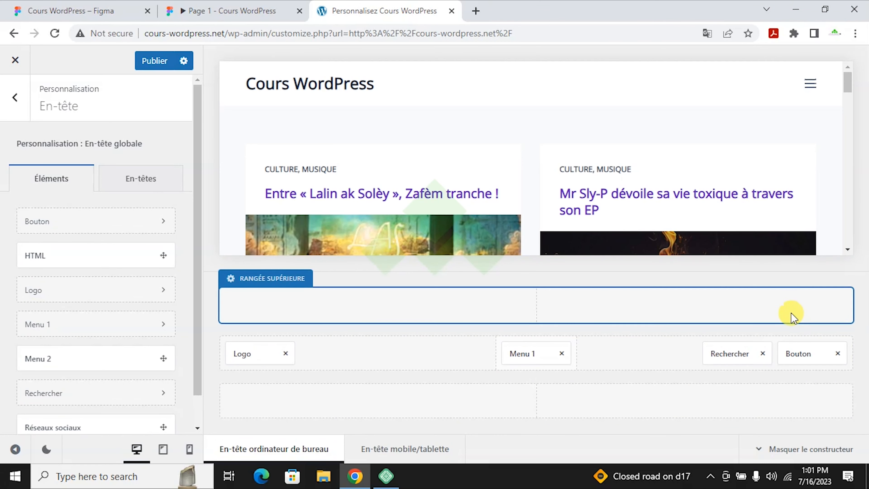
pyautogui.click(763, 354)
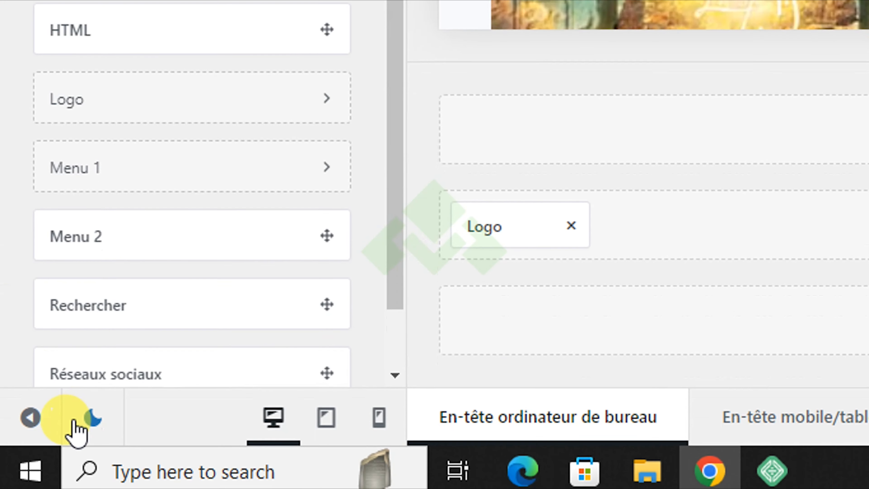
# Preview the header with the Customizer controls hidden and compare it with the Figma prototype's header.
pyautogui.click(15, 450)
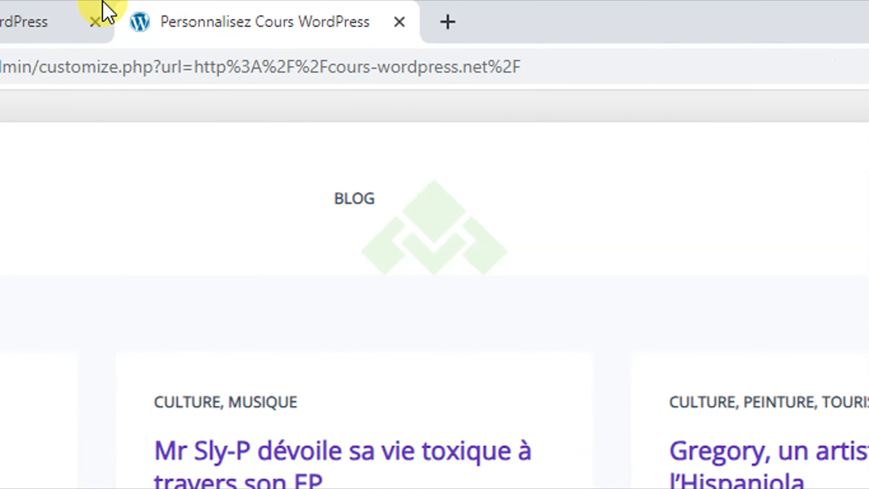
pyautogui.click(0, 21)
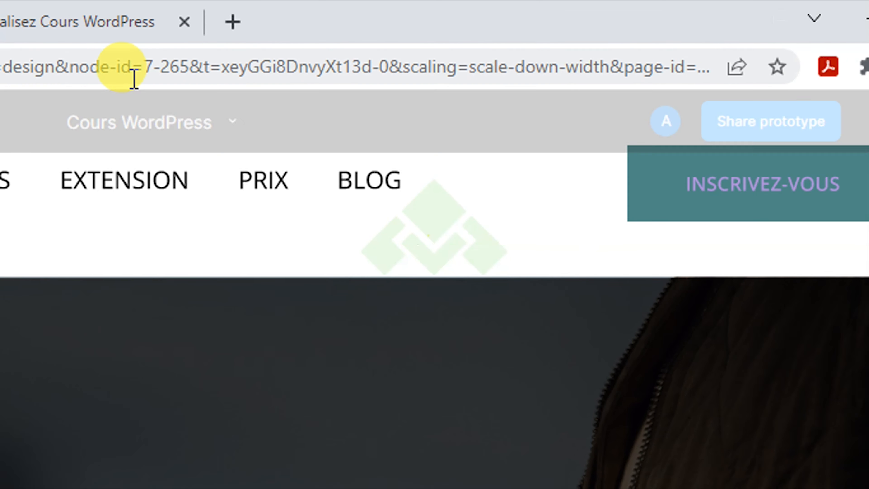
pyautogui.click(74, 22)
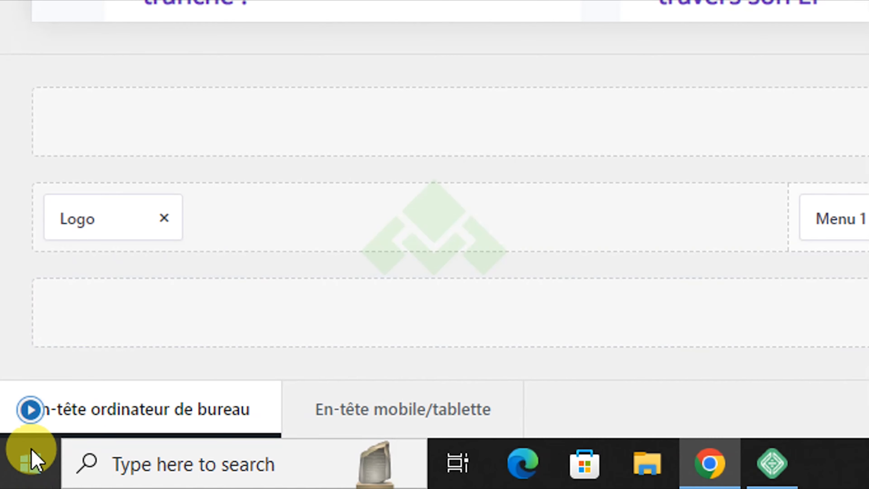
pyautogui.click(31, 412)
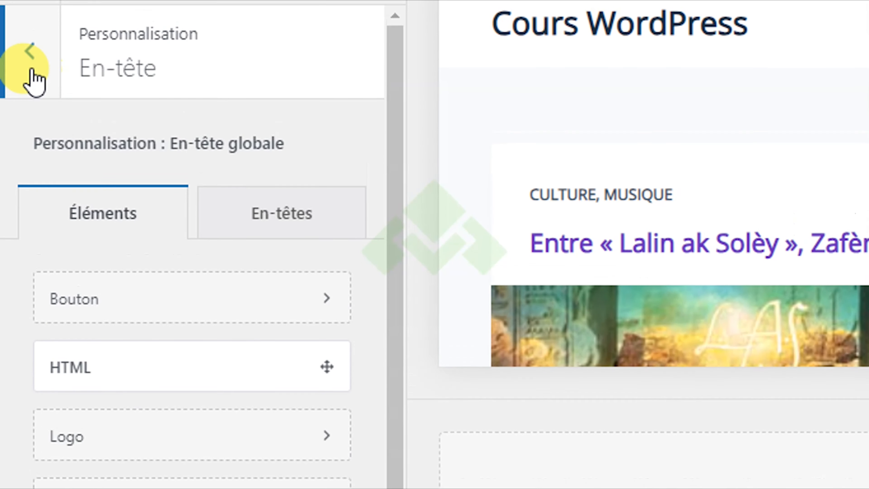
# Open the design options of the general Boutons settings and check the INSCRIVEZ-VOUS button in the Figma prototype.
pyautogui.click(30, 65)
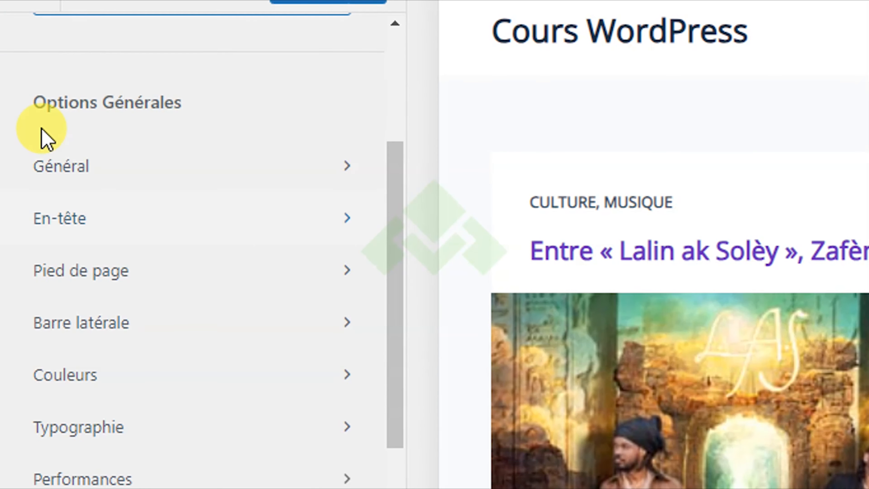
pyautogui.click(110, 186)
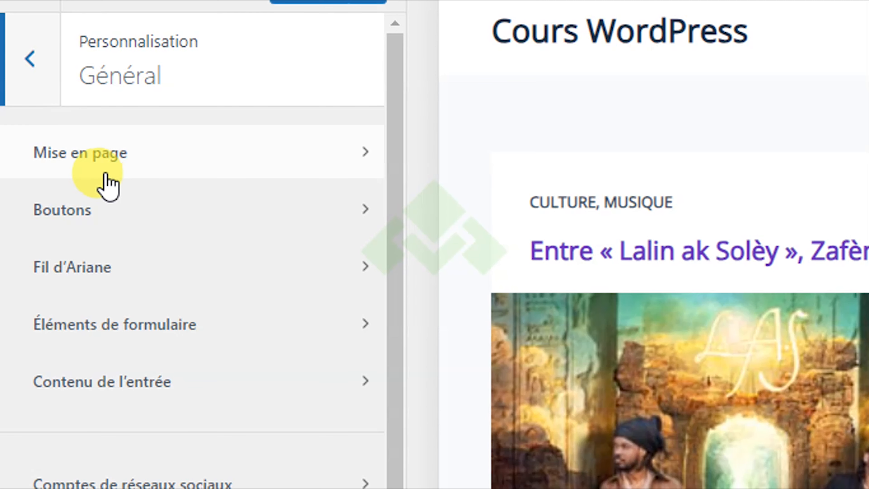
pyautogui.click(108, 219)
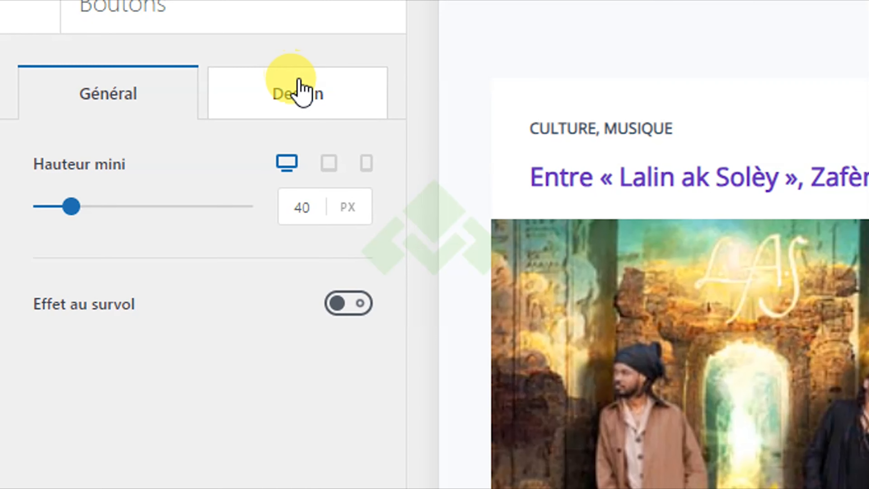
pyautogui.click(292, 51)
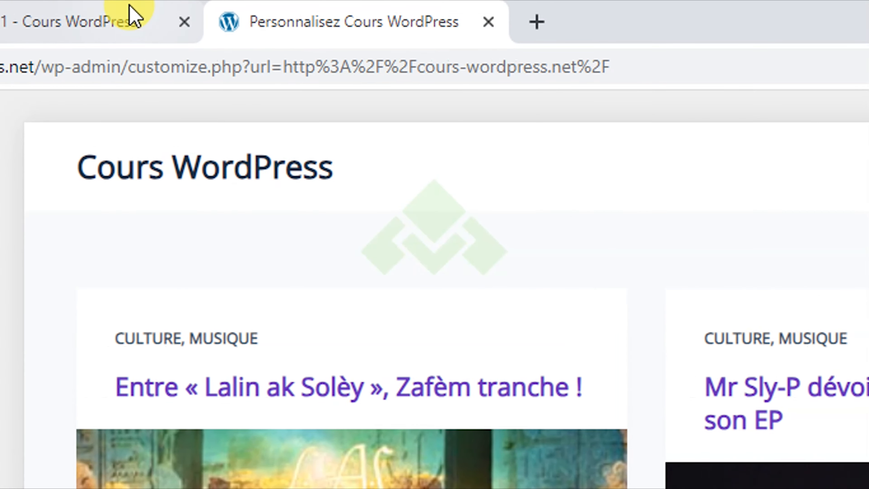
pyautogui.click(132, 15)
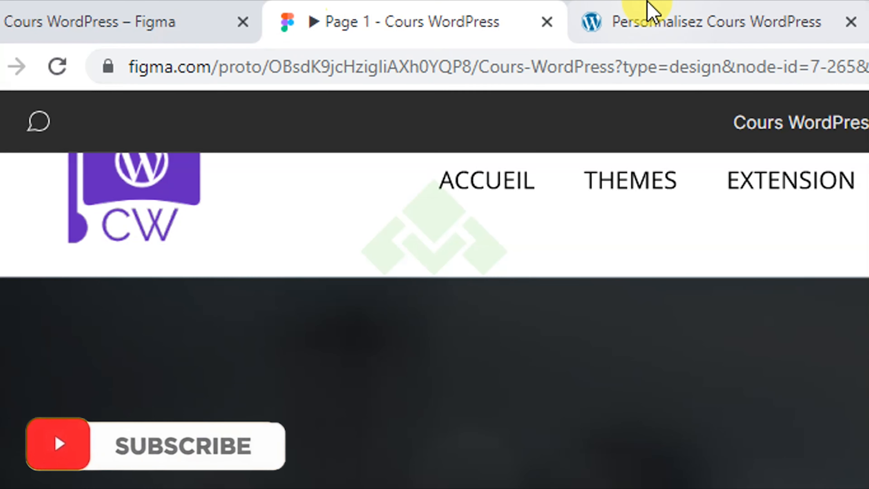
pyautogui.click(646, 6)
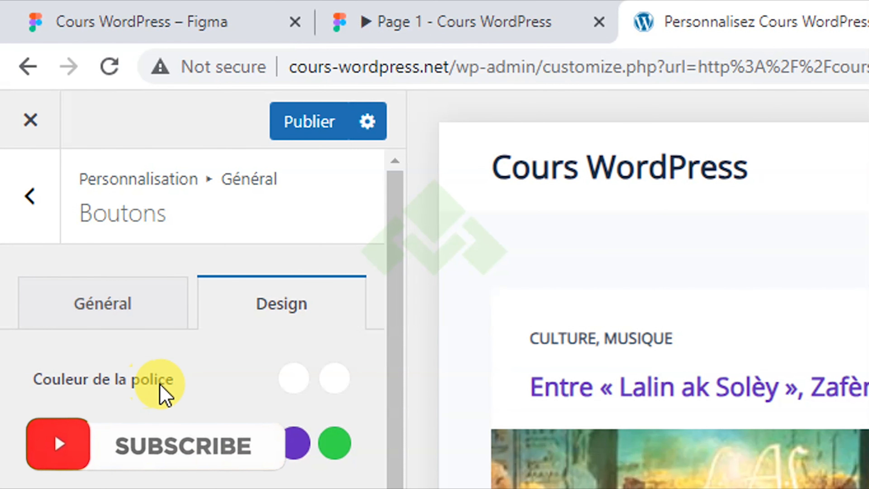
# Set the buttons' hover font colour to the palette's purple #6527BE and preview it on the header's Télécharger button.
pyautogui.click(242, 378)
pyautogui.click(333, 380)
pyautogui.click(52, 447)
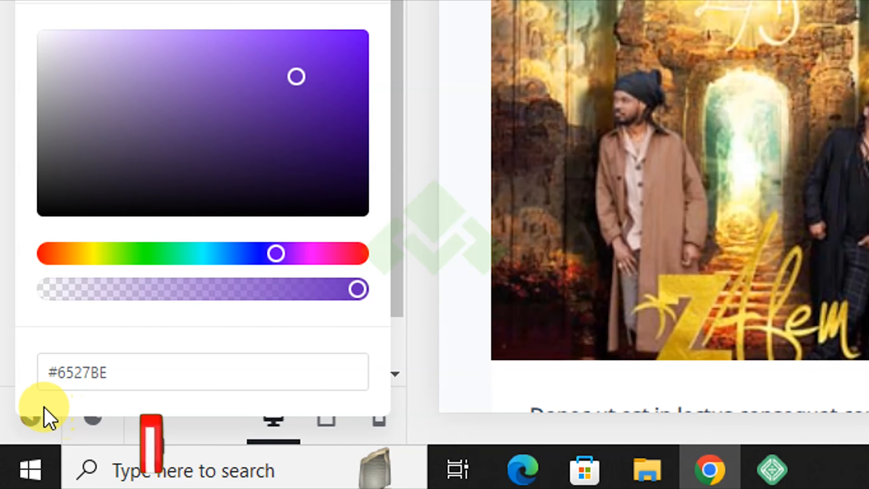
pyautogui.click(52, 412)
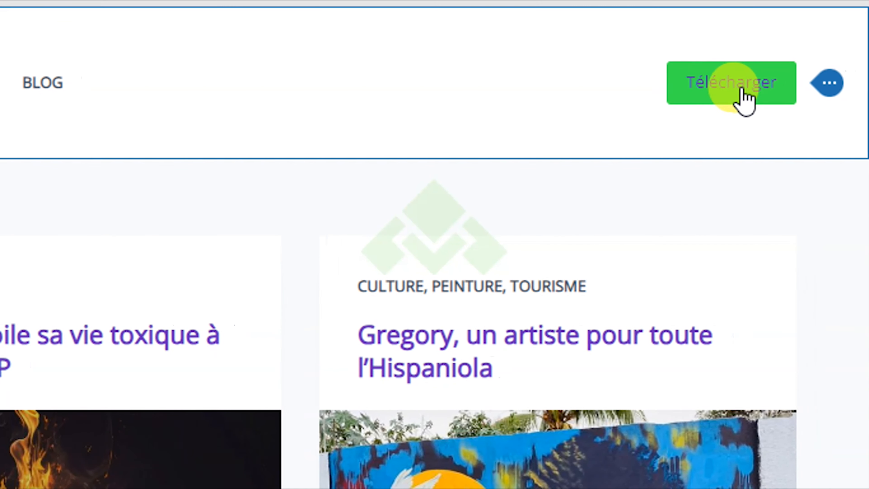
# Set the buttons' inner margin (Marge interne) to 15 px at the top, 40 px on the right and 15 px at the bottom.
pyautogui.click(58, 352)
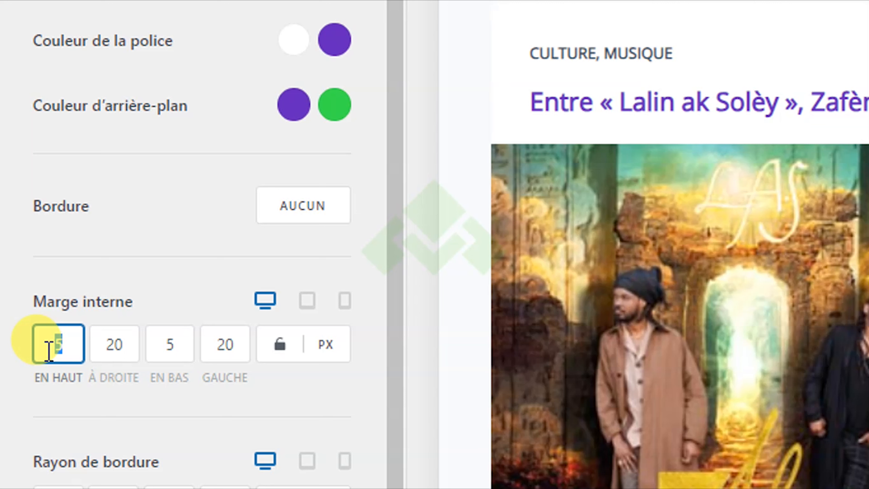
pyautogui.moveTo(119, 346); pyautogui.dragTo(98, 350)
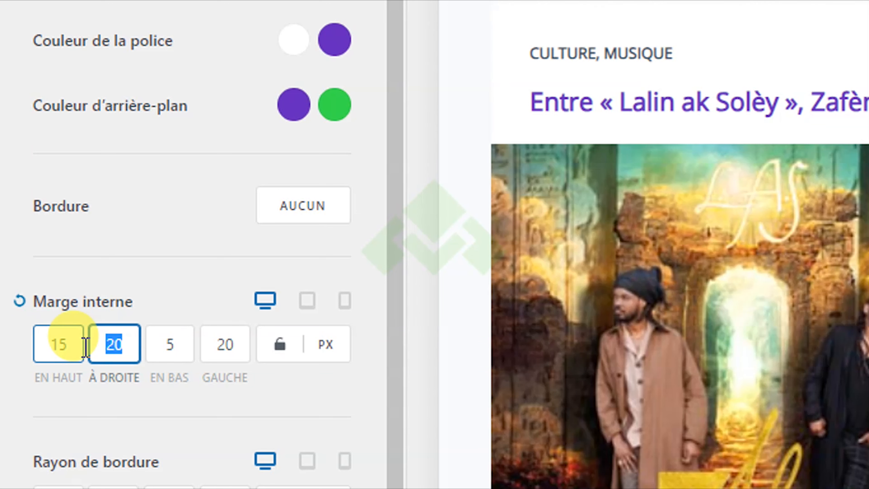
pyautogui.moveTo(184, 350); pyautogui.dragTo(161, 351)
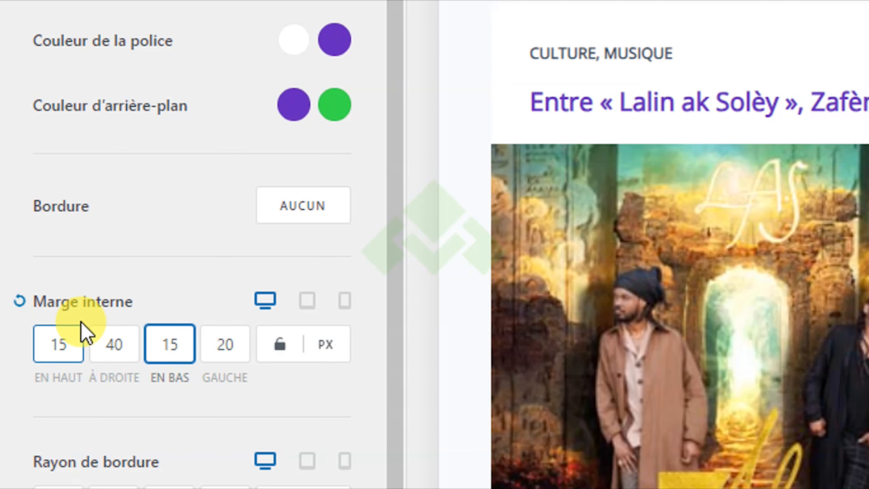
pyautogui.moveTo(237, 342); pyautogui.dragTo(216, 342)
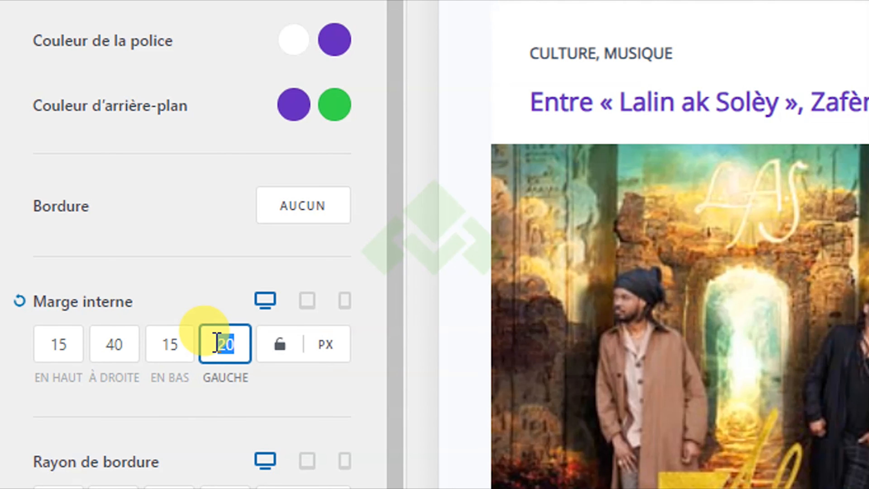